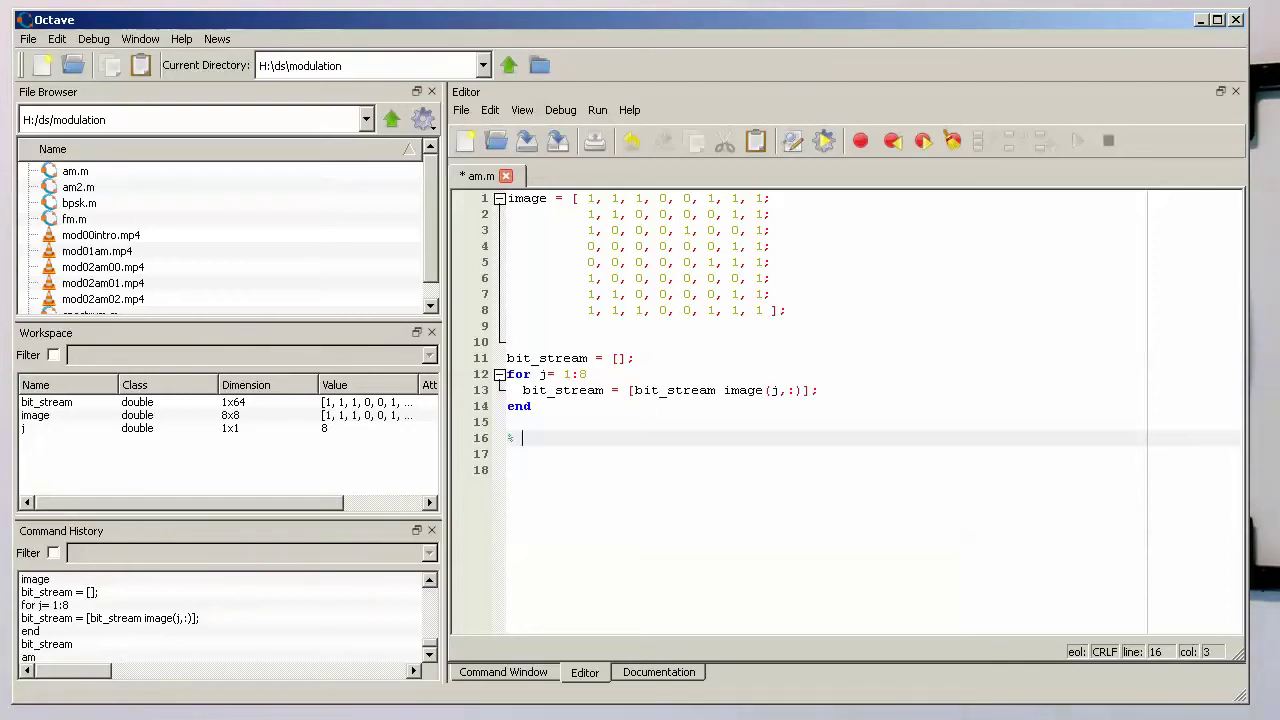
# Add a '% carrier freq' comment, set f = 0.1 and tsymbol = 20, and start a ttotal line
pyautogui.write('carri')
pyautogui.write('er freq')
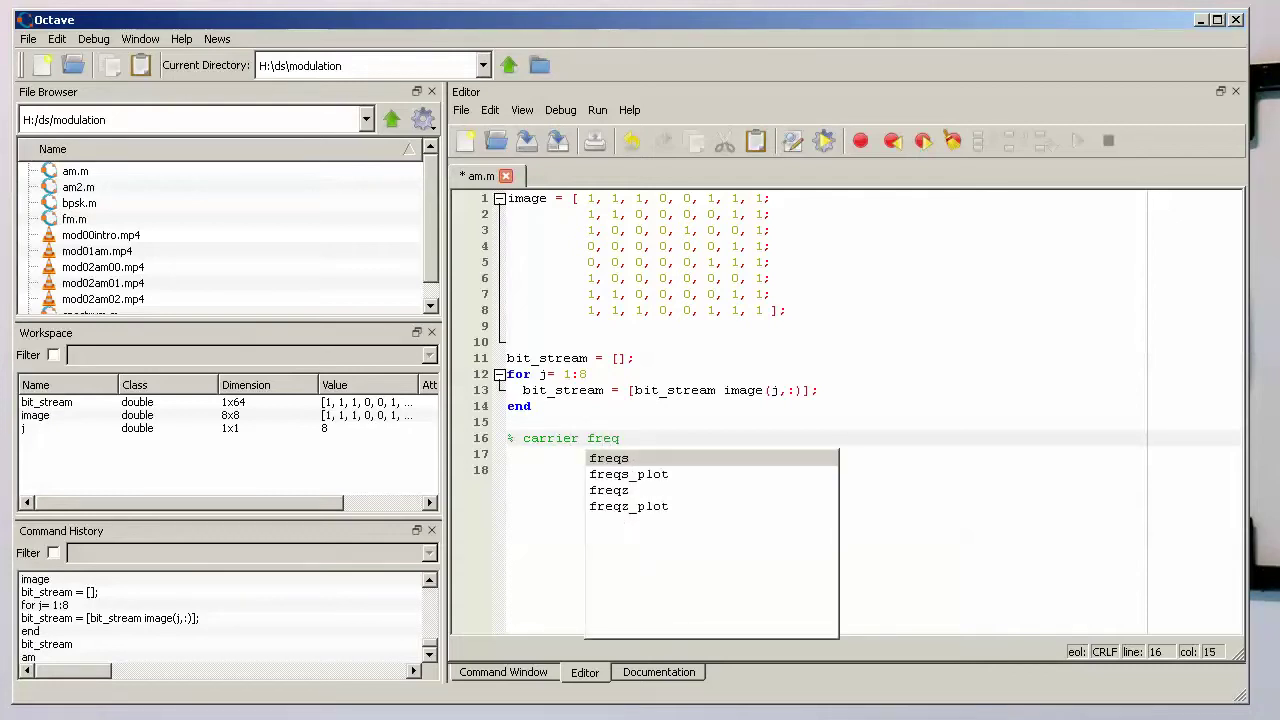
pyautogui.press('Return')
pyautogui.press('Return')
pyautogui.write('f = 0.1;')
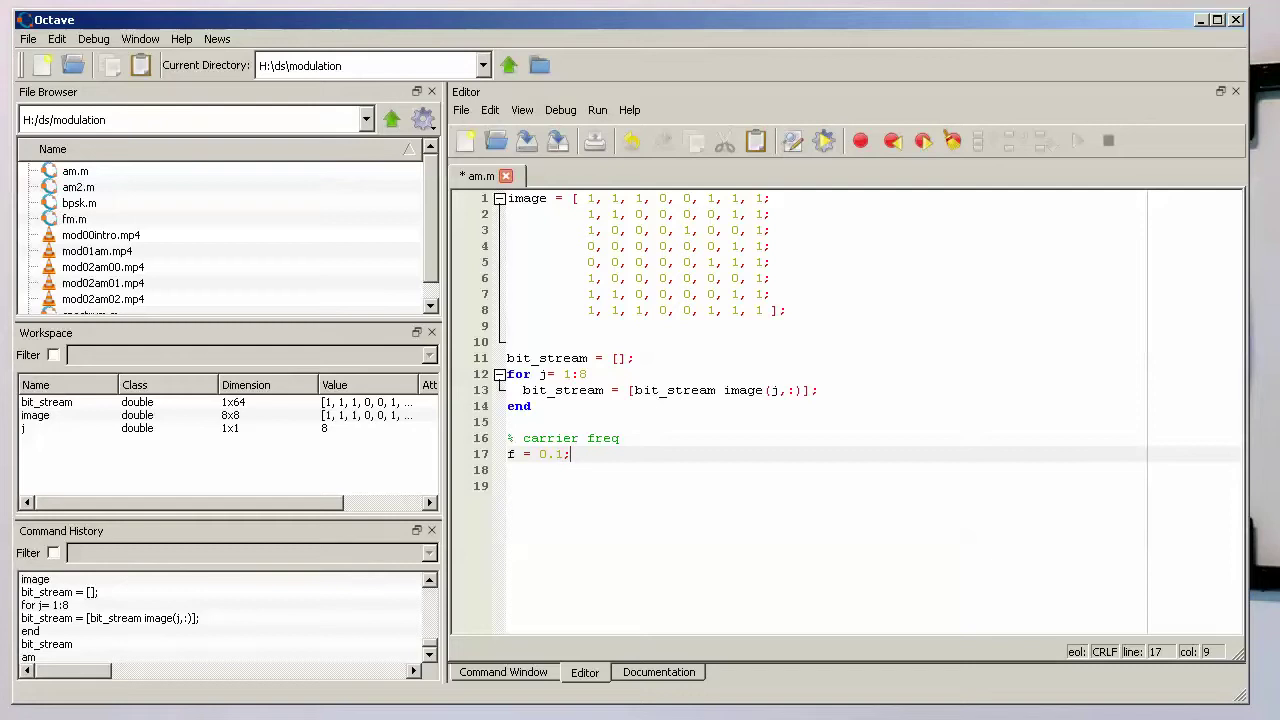
pyautogui.press('Return')
pyautogui.press('Return')
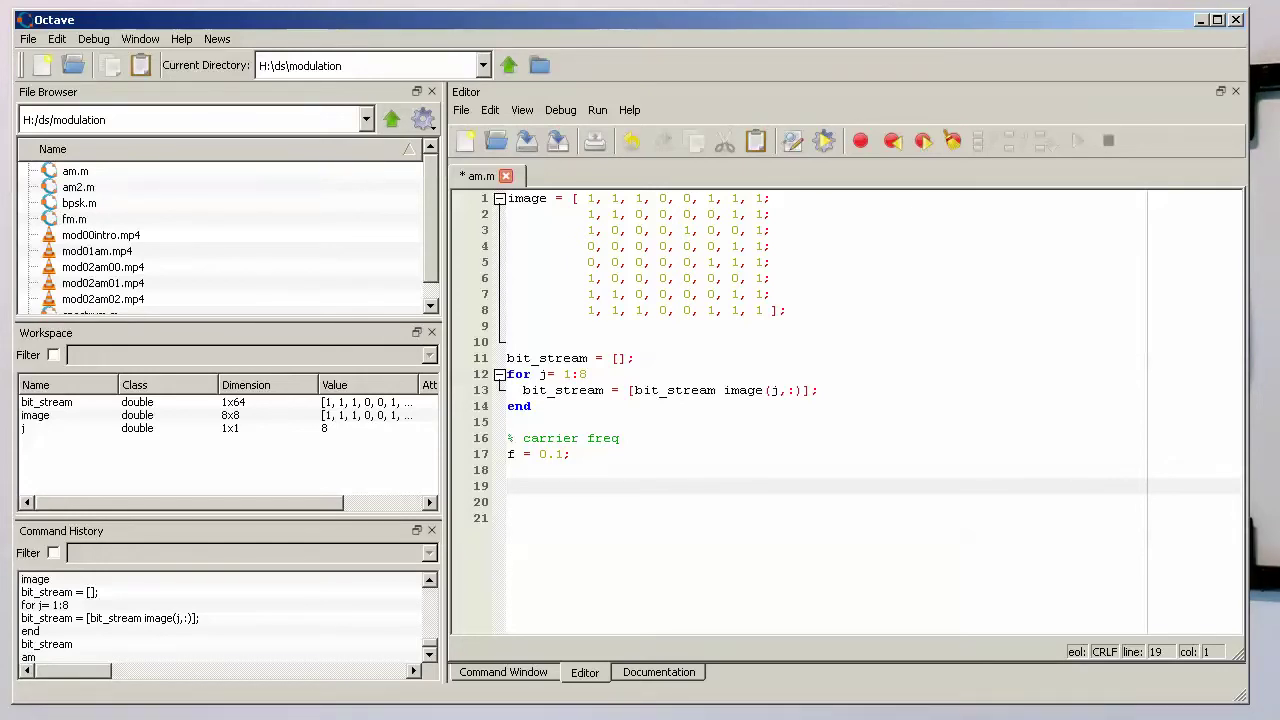
pyautogui.write('tys')
pyautogui.press('BackSpace')
pyautogui.press('BackSpace')
pyautogui.write('sy')
pyautogui.press('Return')
pyautogui.press('Return')
pyautogui.write('ttotal =')
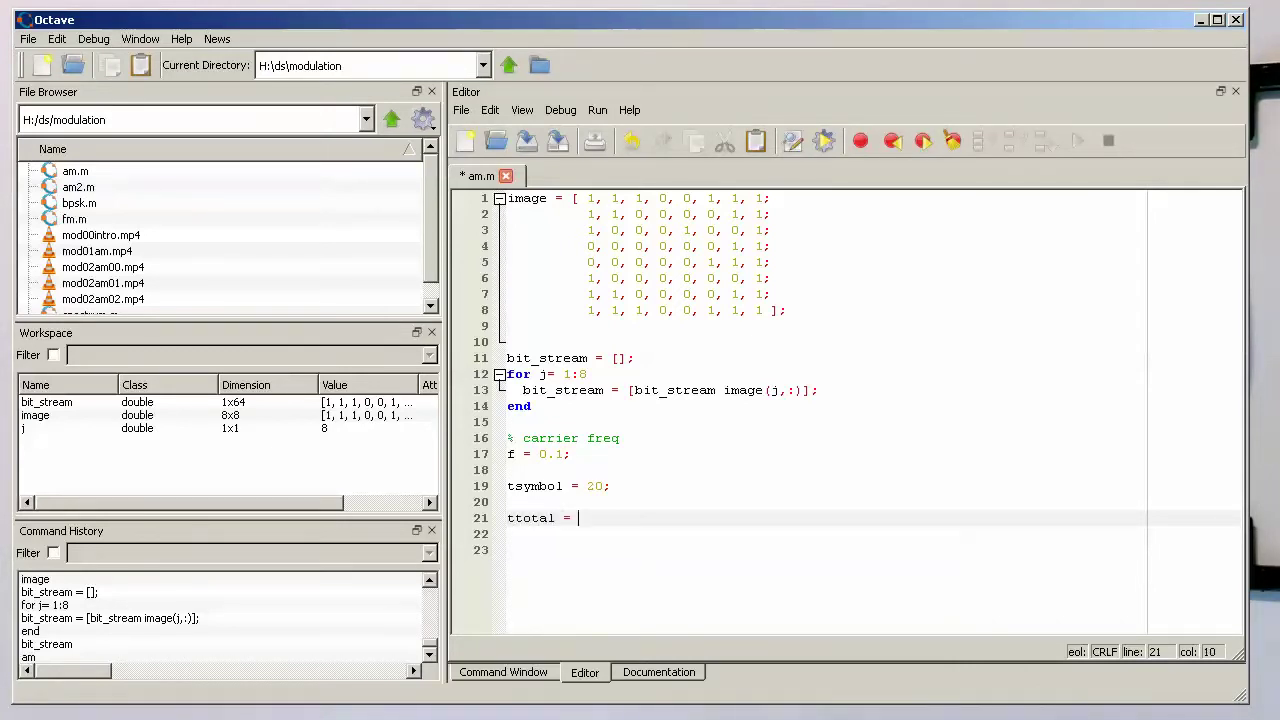
# Complete 'ttotal = length(bit_stream) * tsymbol;' and open 'for ii = 1:length(bit_stream)'
pyautogui.write('length(')
pyautogui.write('bit')
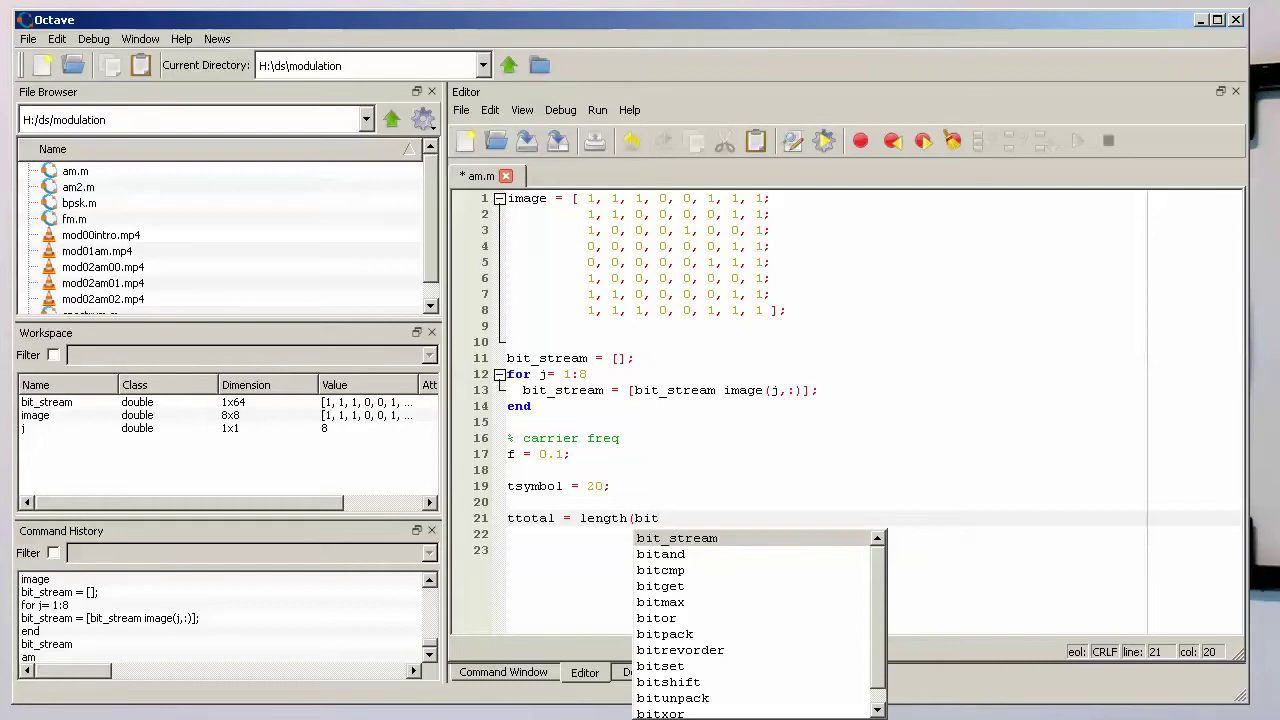
pyautogui.write('_stream) * ')
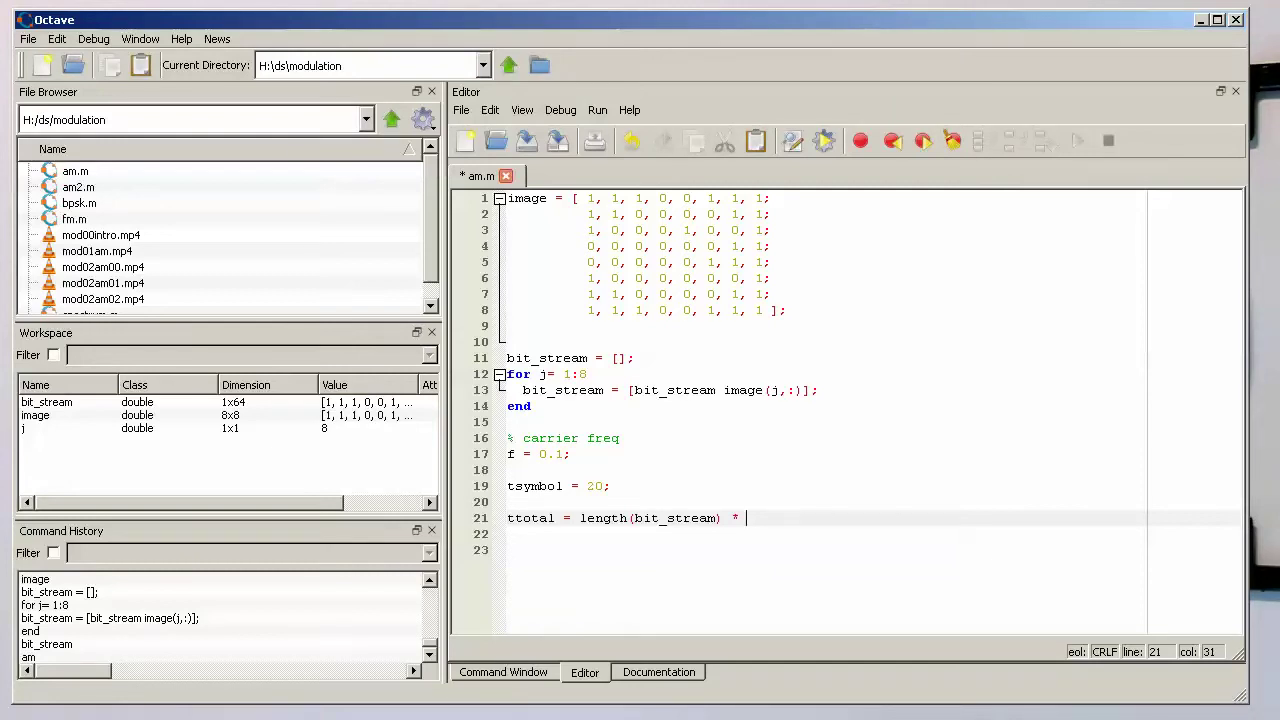
pyautogui.write('tys')
pyautogui.press('BackSpace')
pyautogui.press('BackSpace')
pyautogui.press('BackSpace')
pyautogui.press('BackSpace')
pyautogui.press('BackSpace')
pyautogui.press('BackSpace')
pyautogui.press('BackSpace')
pyautogui.write('symbol;')
pyautogui.press('Return')
pyautogui.press('Return')
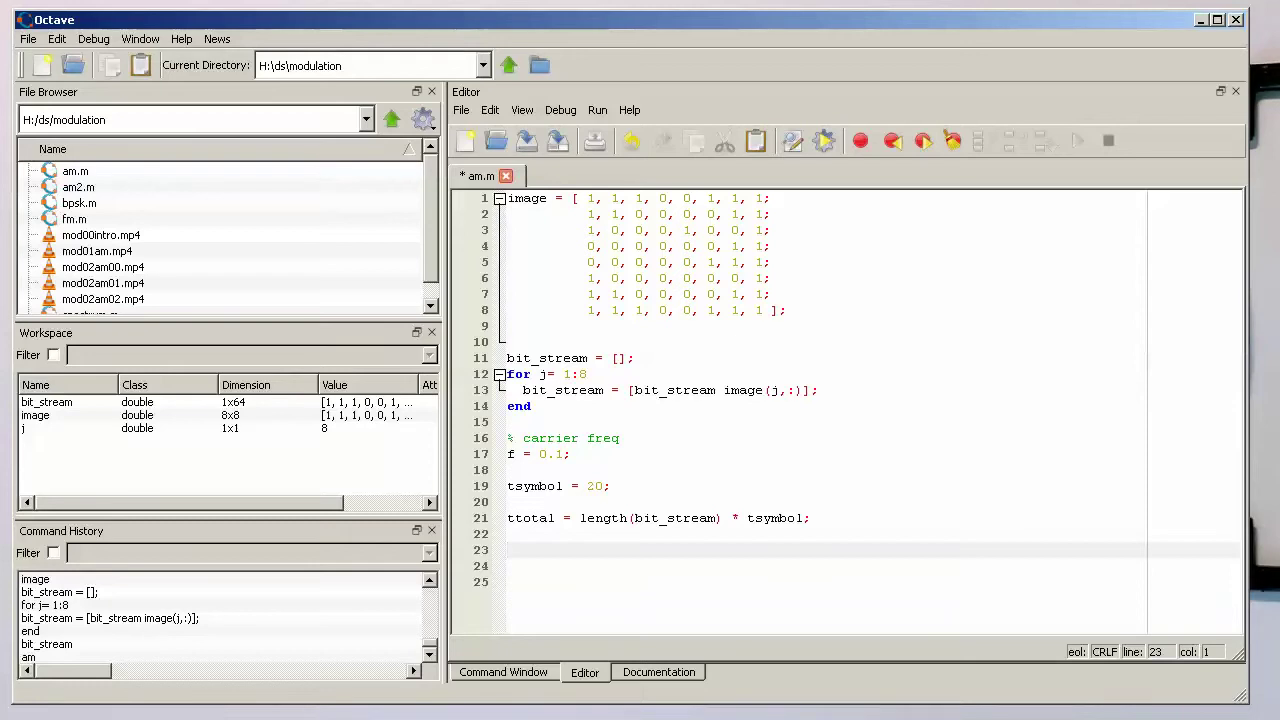
pyautogui.write('for ii ')
pyautogui.write('= ')
pyautogui.write('1:')
pyautogui.write('length(')
pyautogui.write('bit_stream)')
# Inside the loop, add 'if (bit_stream(ii) == 1)' setting amplitude = 1
pyautogui.press('Return')
pyautogui.write('if ')
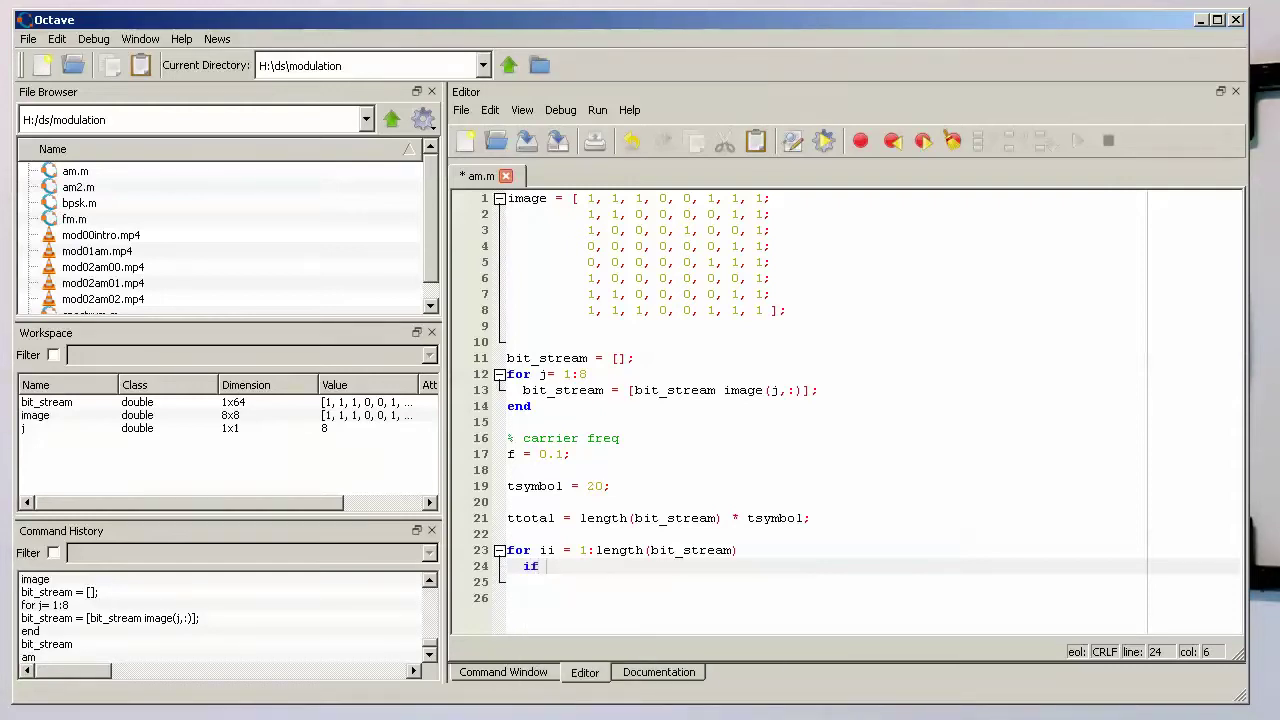
pyautogui.write('(bit')
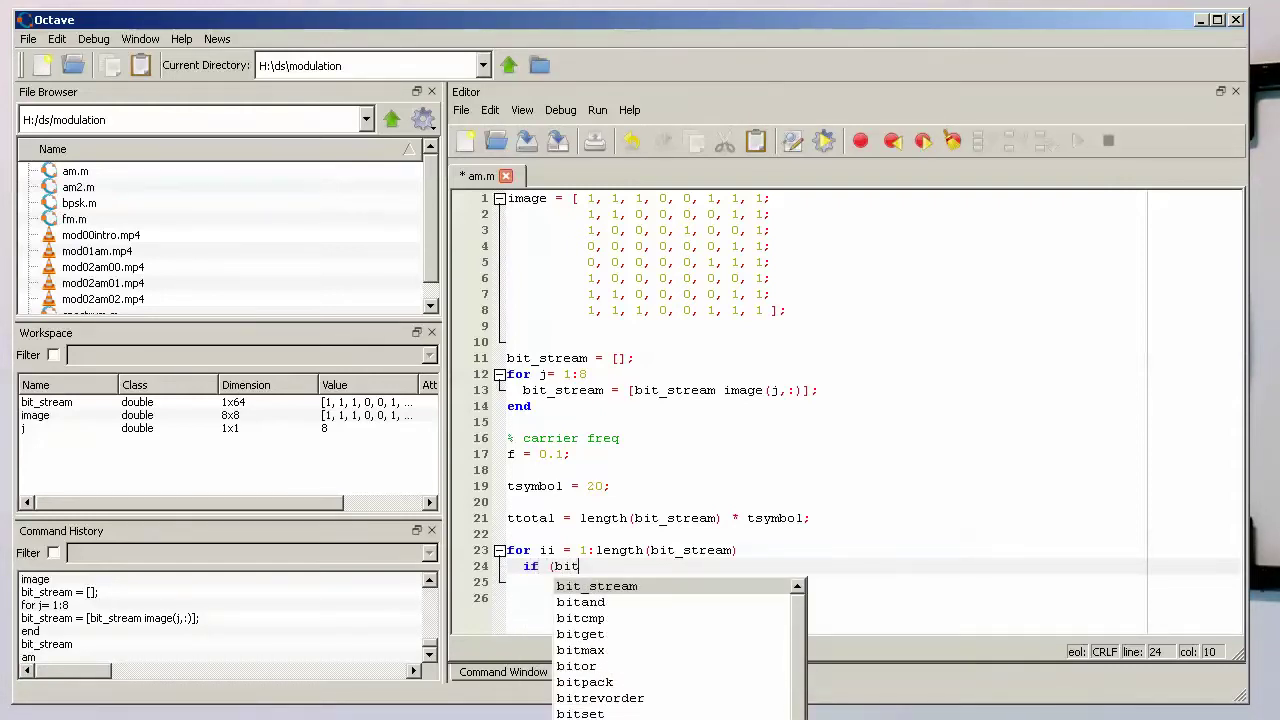
pyautogui.write('_stre')
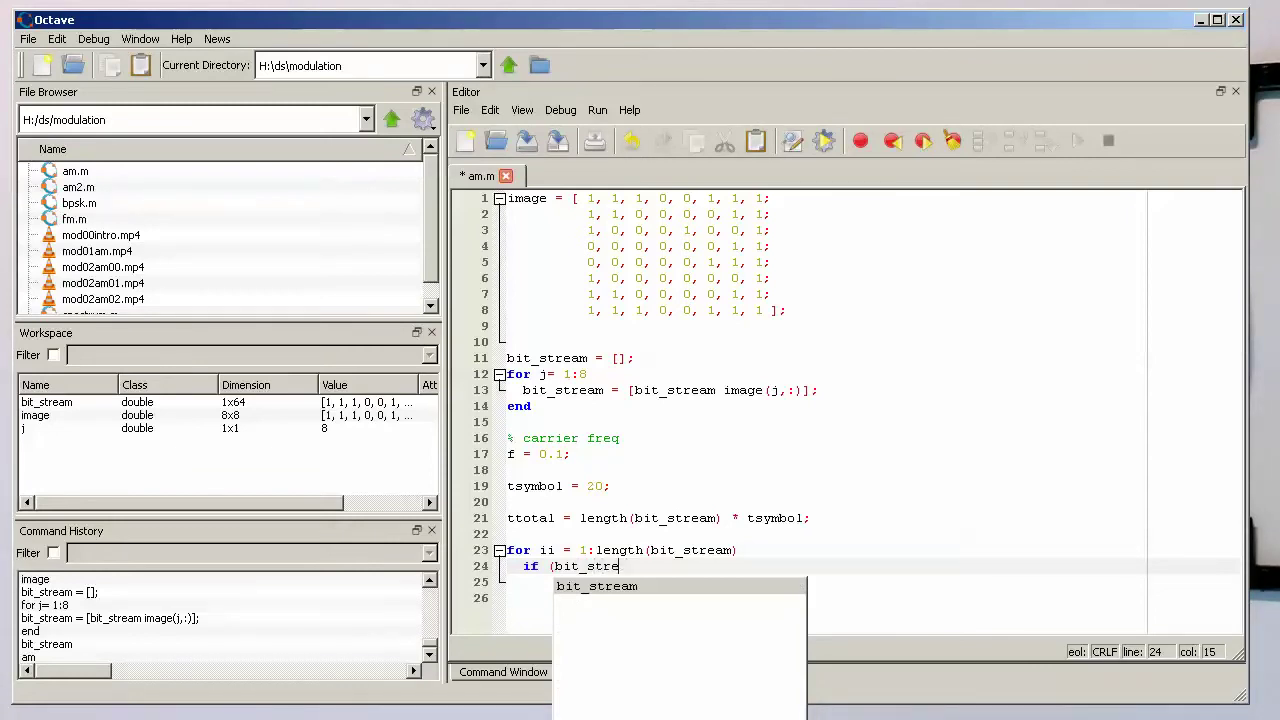
pyautogui.write('am(')
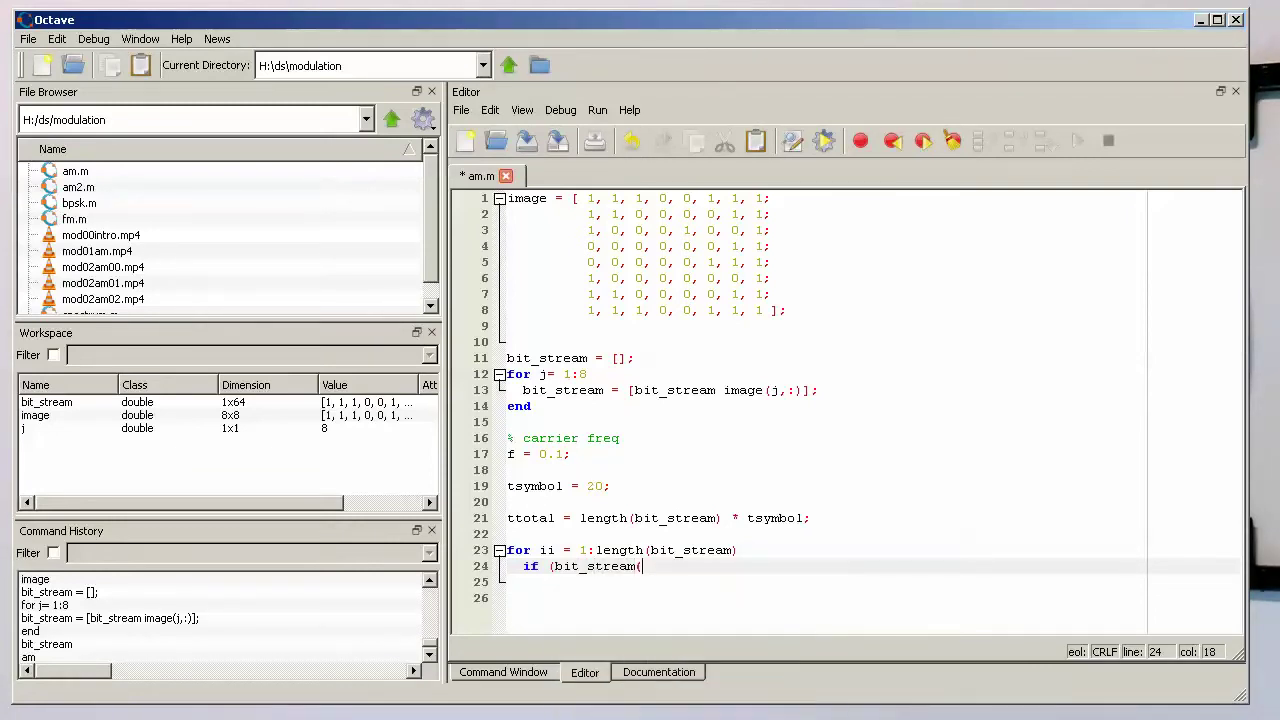
pyautogui.write('ii)')
pyautogui.write(' == ')
pyautogui.write('1)')
pyautogui.press('Return')
pyautogui.write('am')
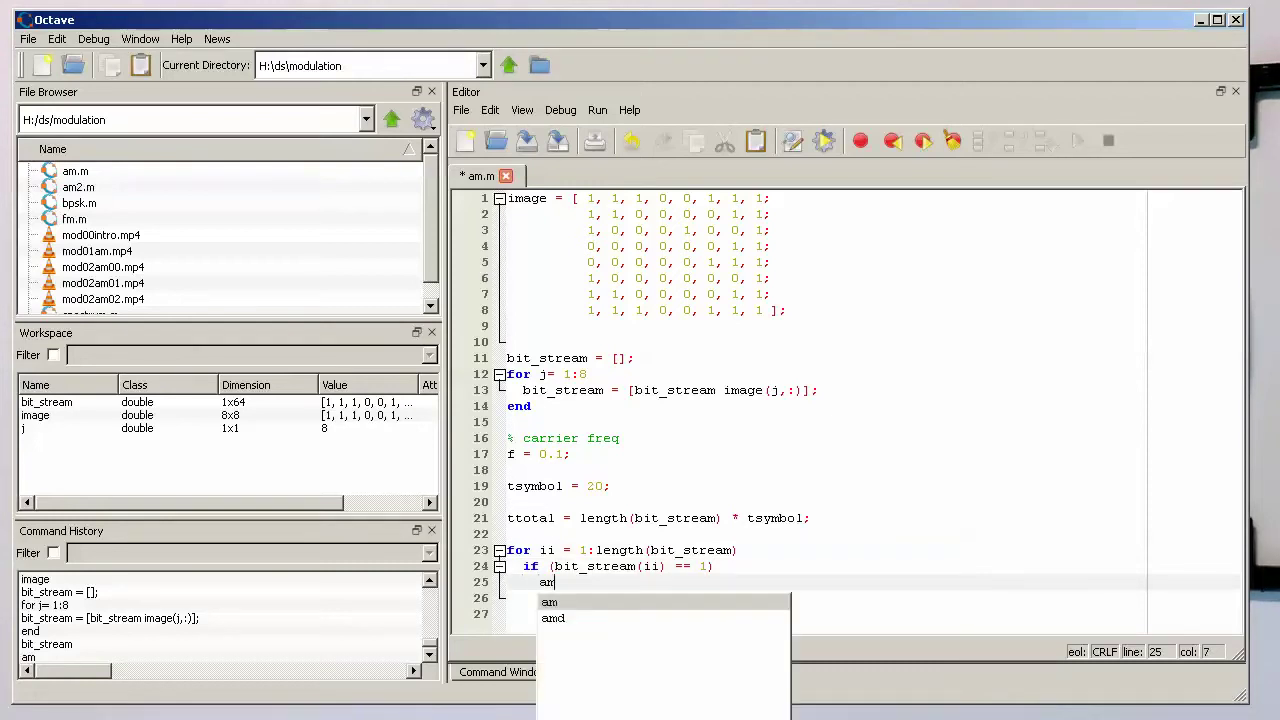
pyautogui.write('plitude = 1;')
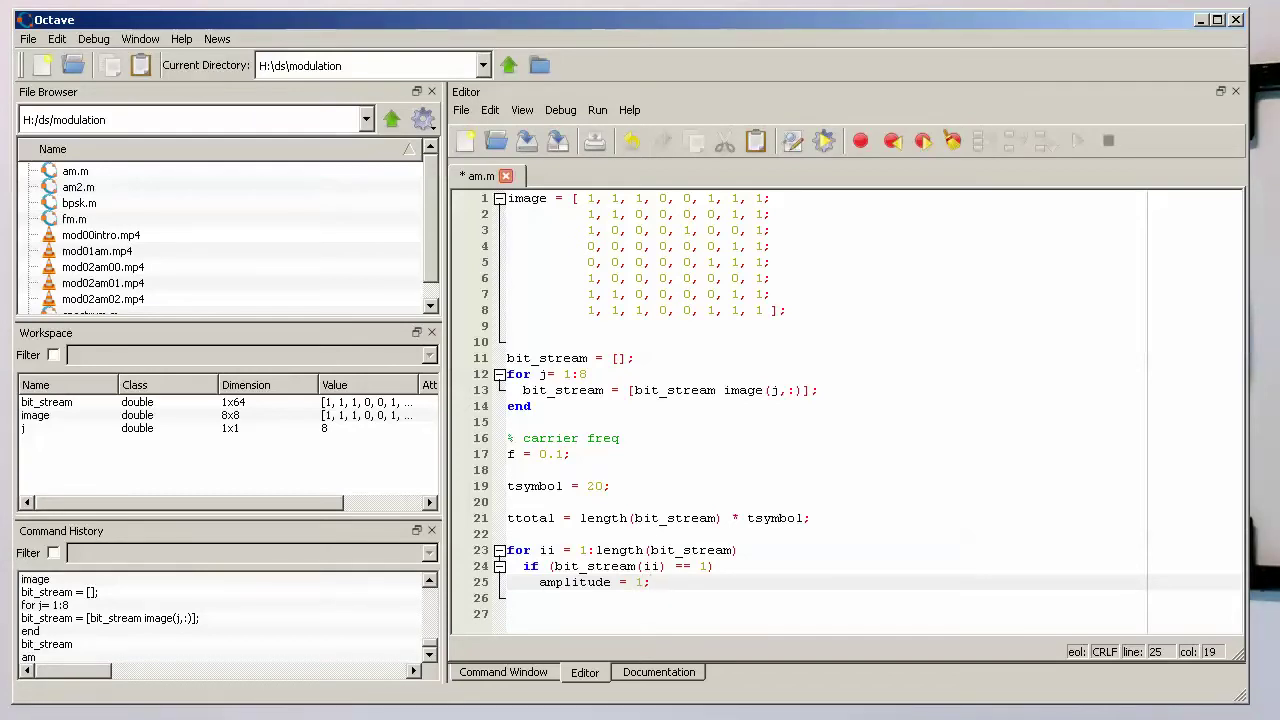
pyautogui.press('Return')
# Add an else branch with amplitude = 0.1, close it with end, and begin 'for jj ='
pyautogui.write('else')
pyautogui.press('Return')
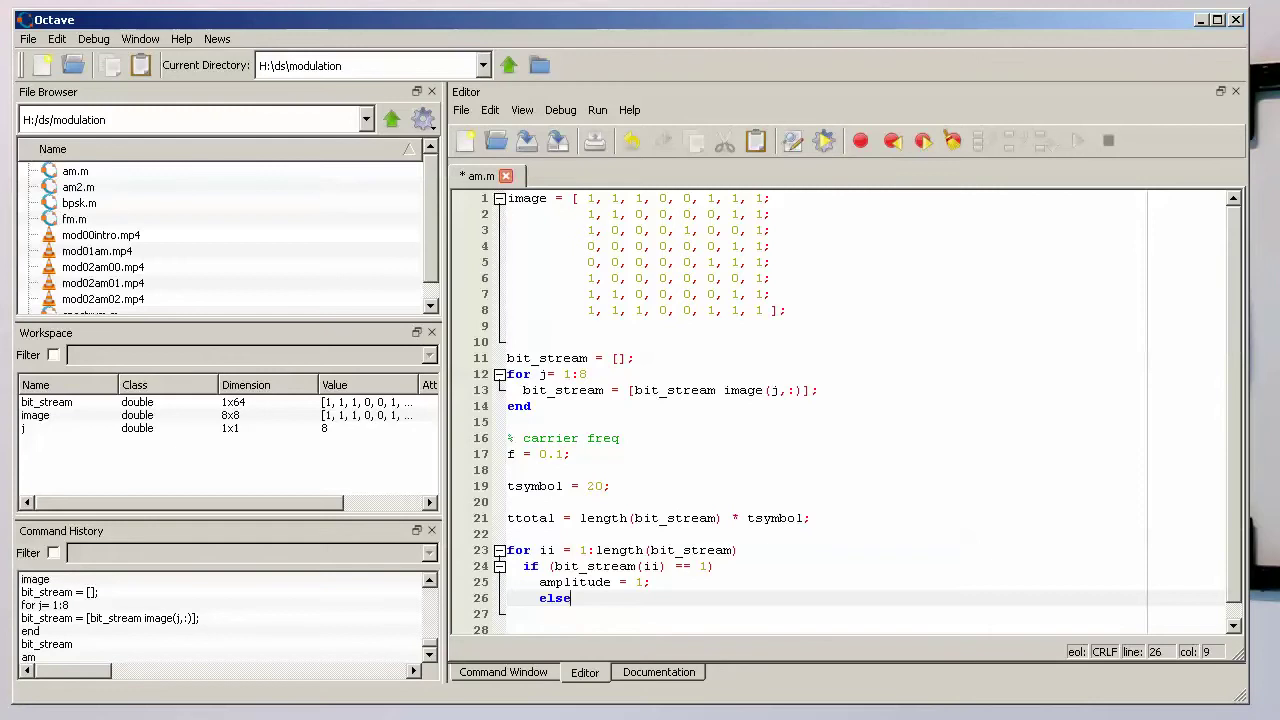
pyautogui.press('BackSpace')
pyautogui.press('BackSpace')
pyautogui.press('Down')
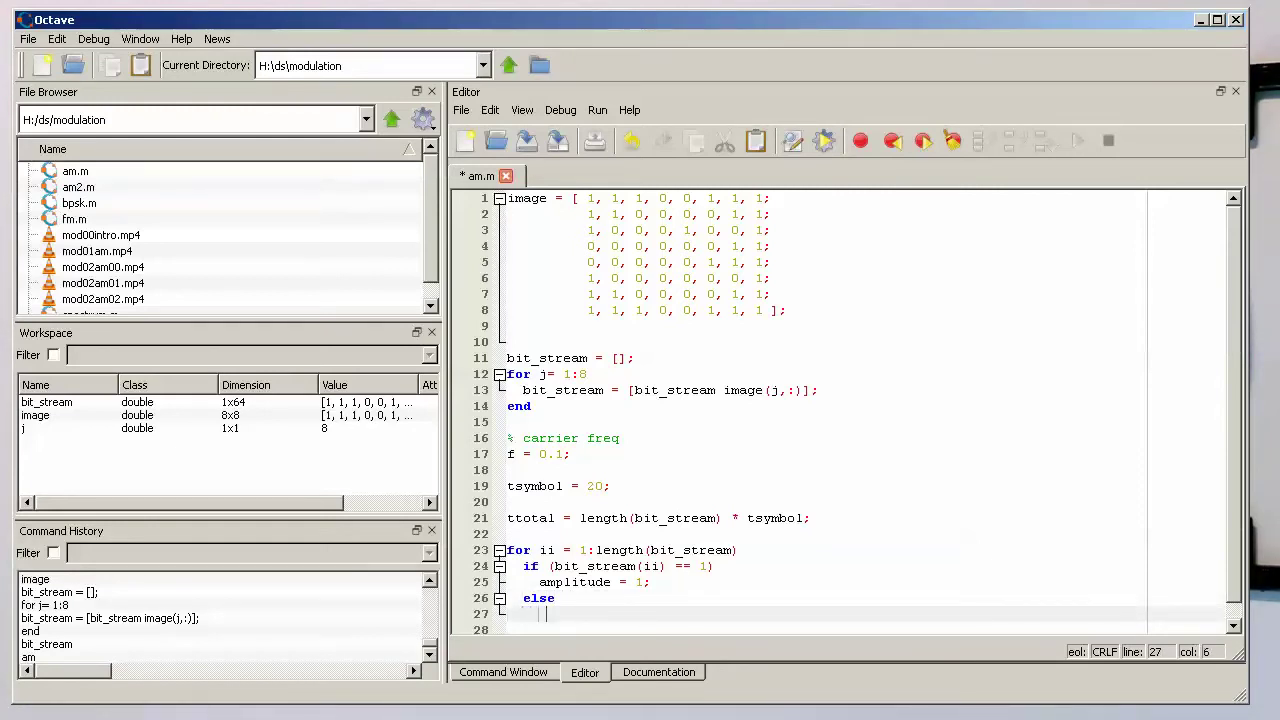
pyautogui.write('amplitude = 0.1;')
pyautogui.press('Return')
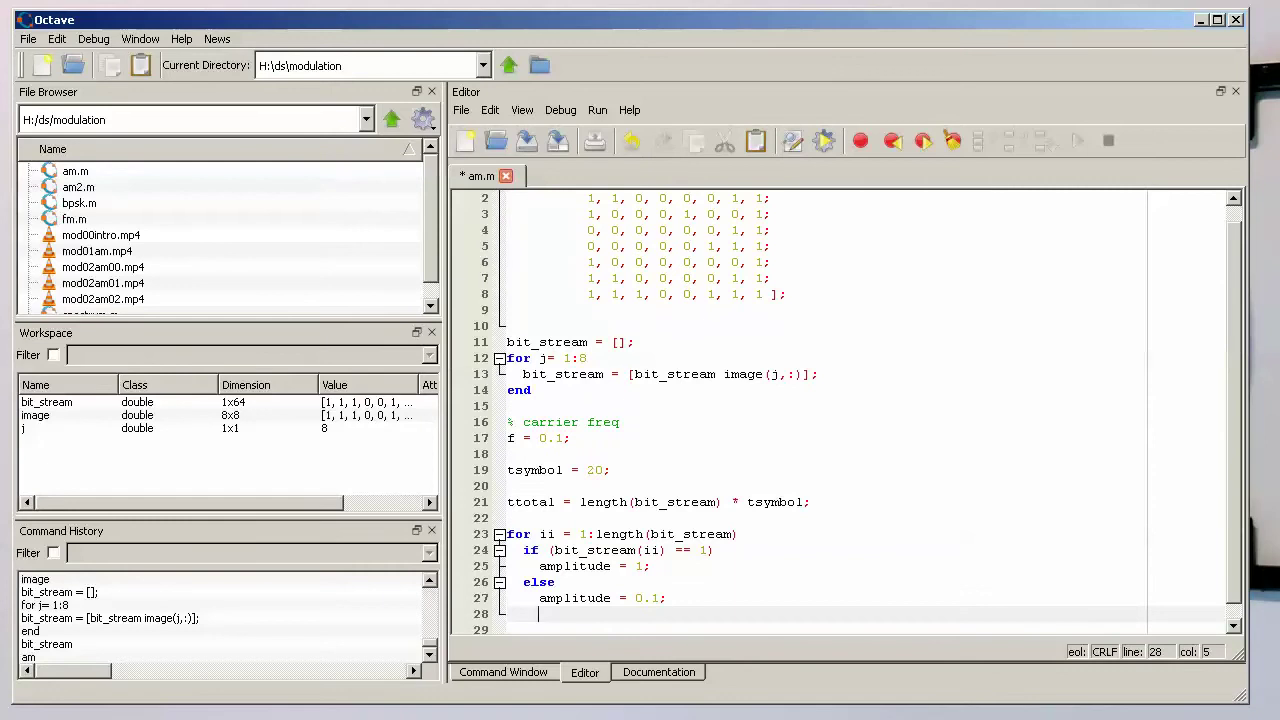
pyautogui.press('BackSpace')
pyautogui.write('end')
pyautogui.press('Return')
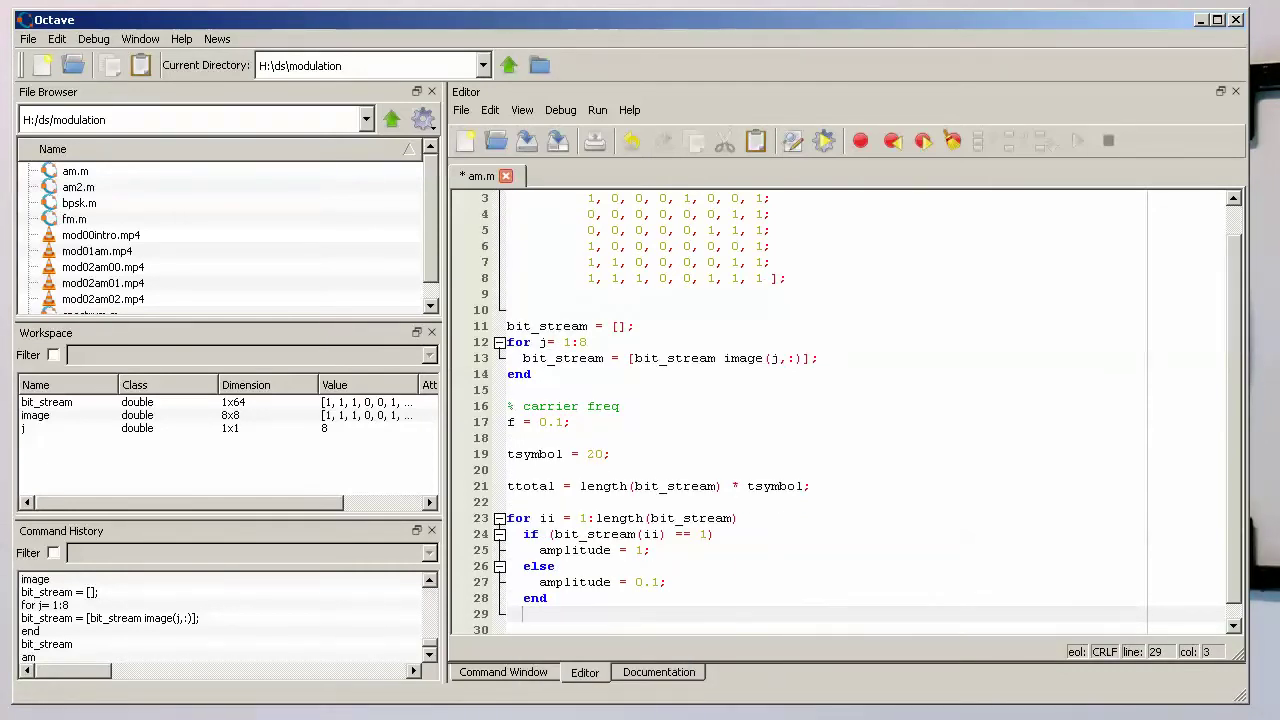
pyautogui.press('Return')
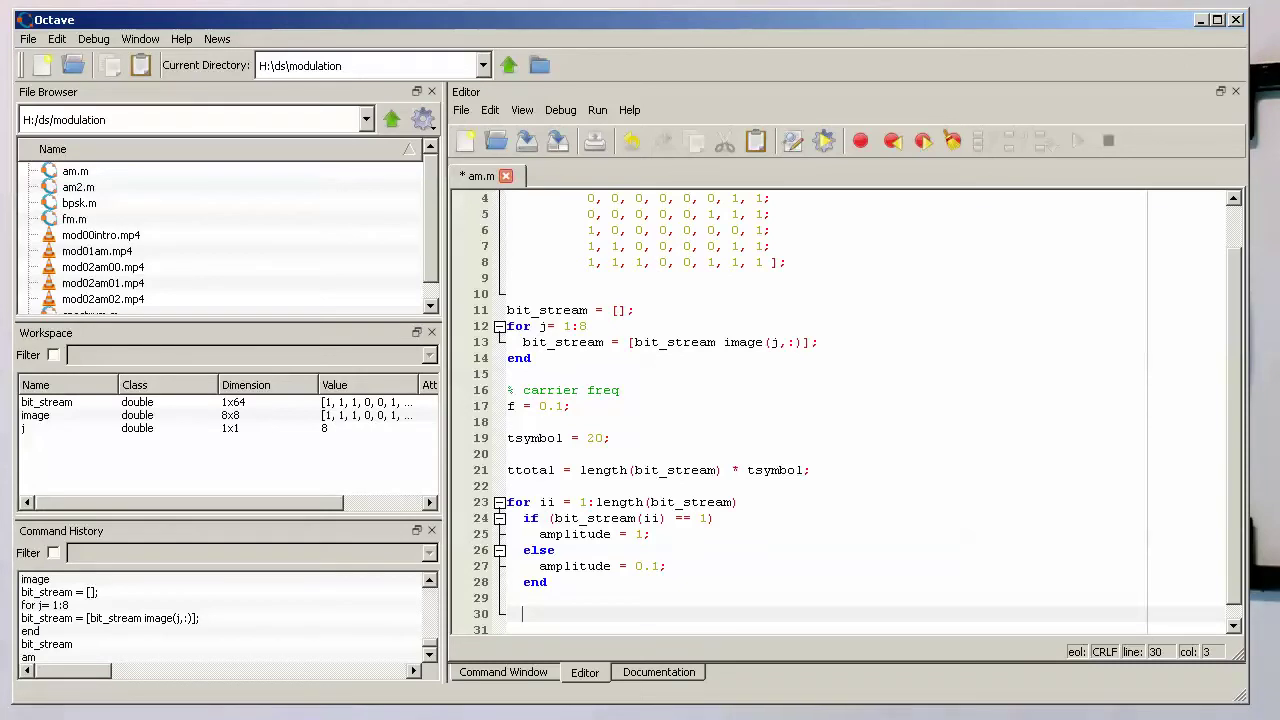
pyautogui.write('for ')
pyautogui.write('jj =')
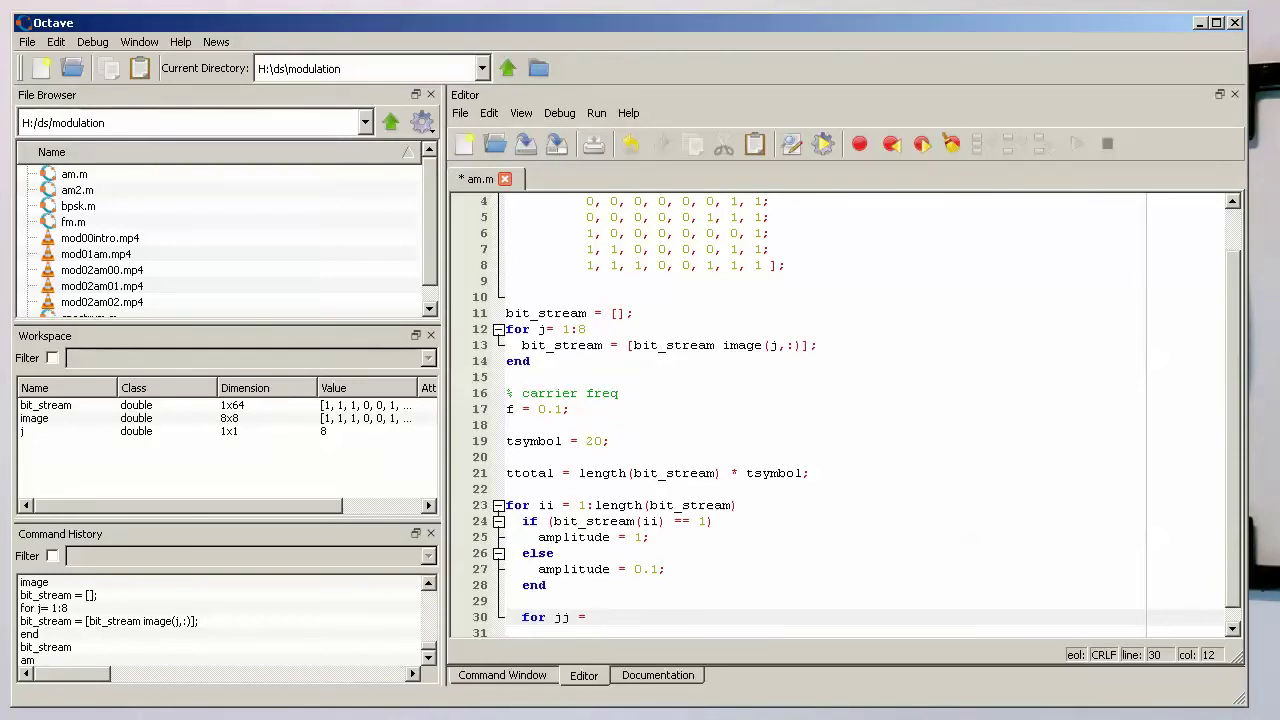
# Make the inner loop 'for jj = 1:tsymbol' with body 'AM_signal(t) = cos(2*pi*f*t) * smplitude;'
pyautogui.write('1')
pyautogui.write(':tsymbol')
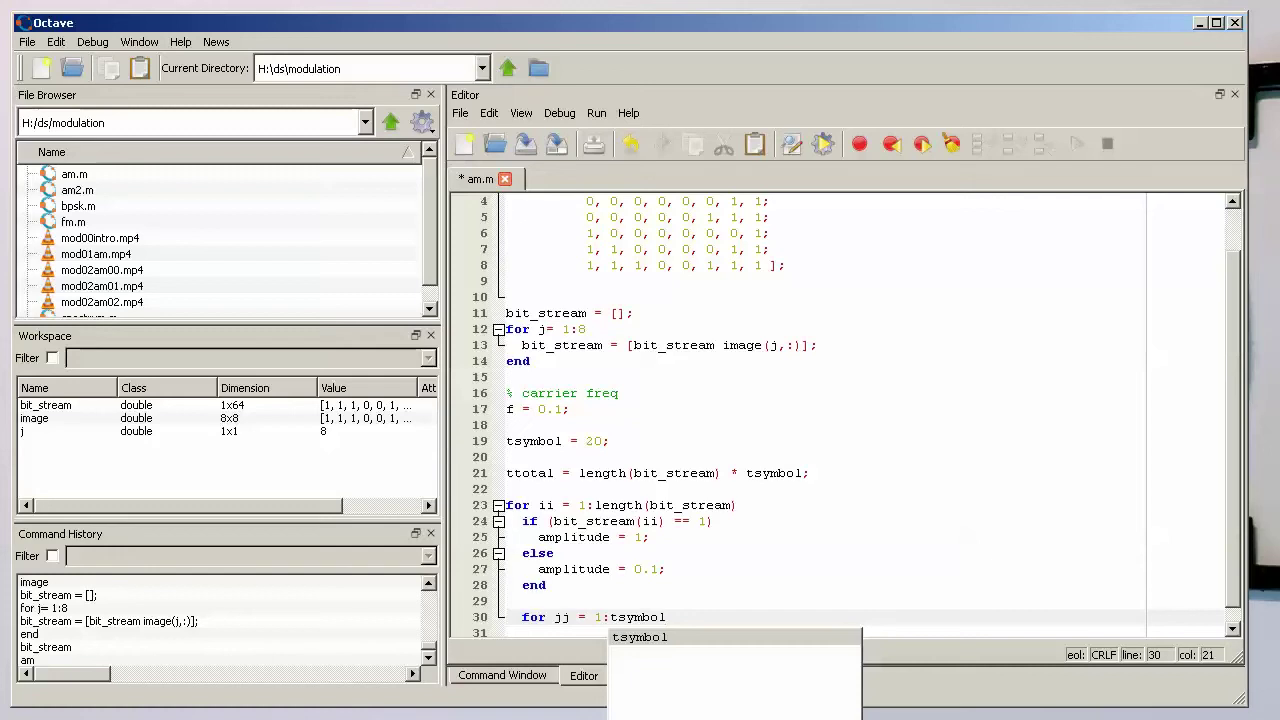
pyautogui.press('Return')
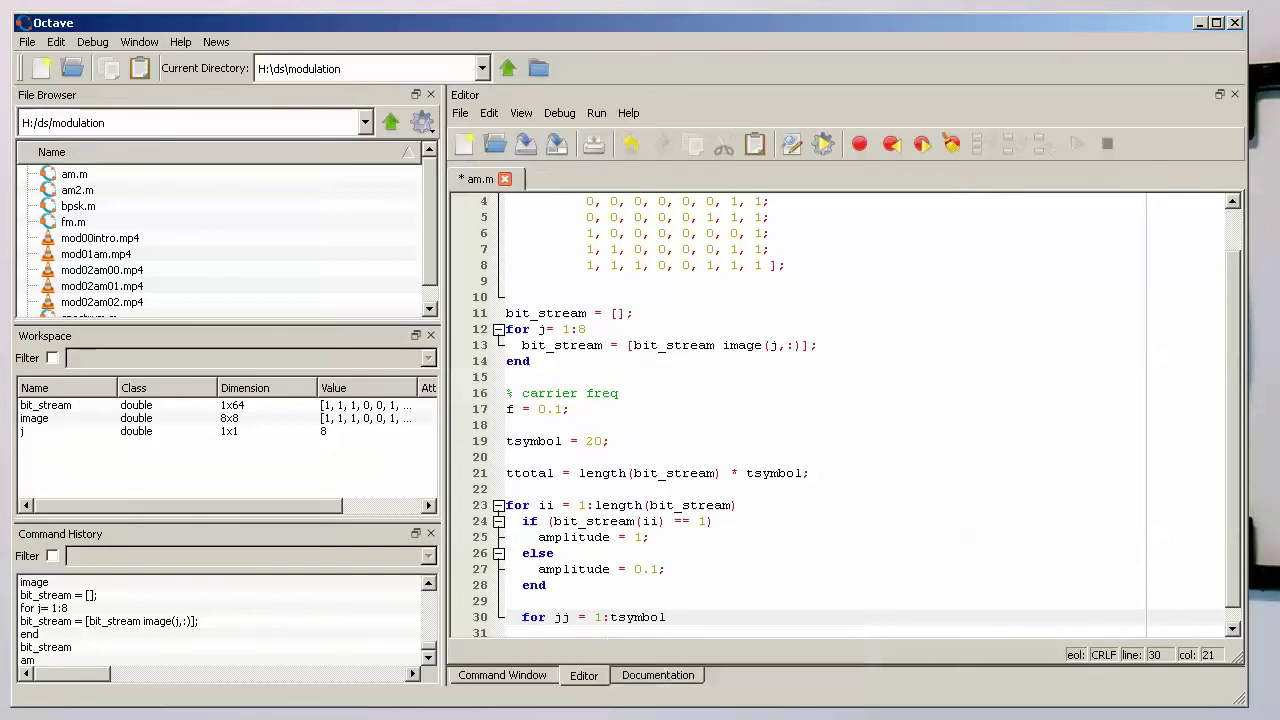
pyautogui.press('Return')
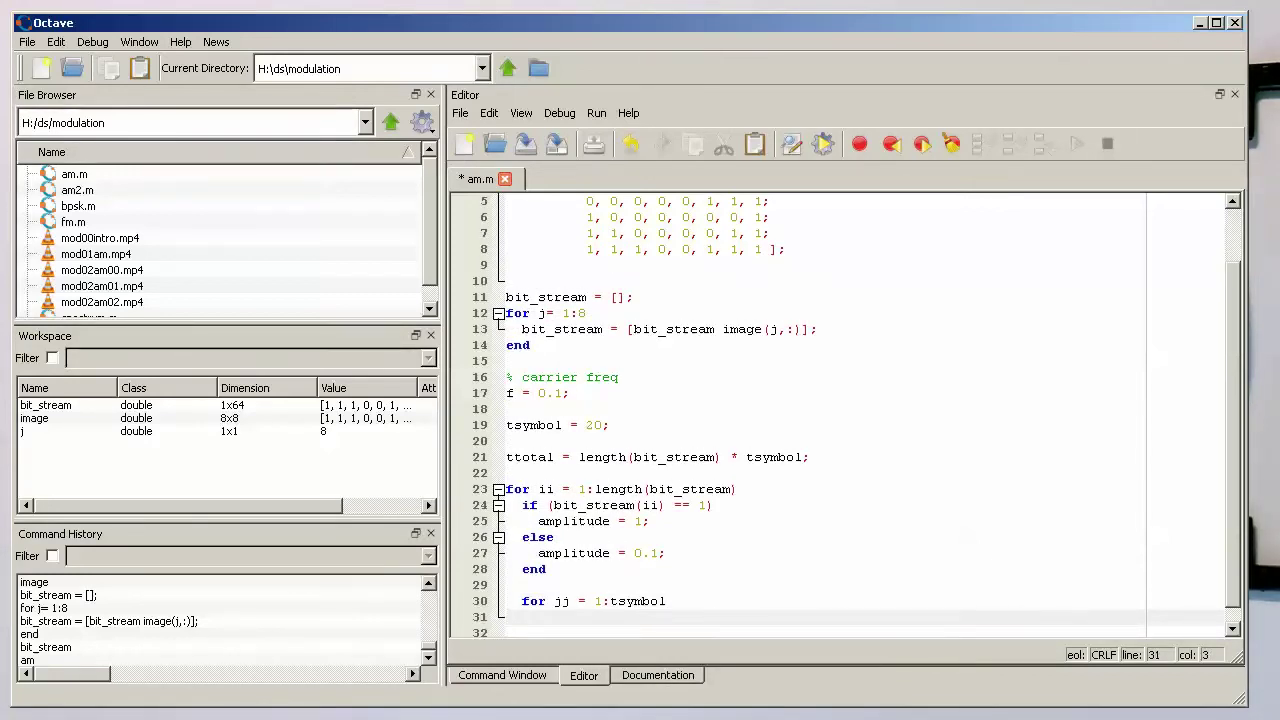
pyautogui.write('AM_signal(t')
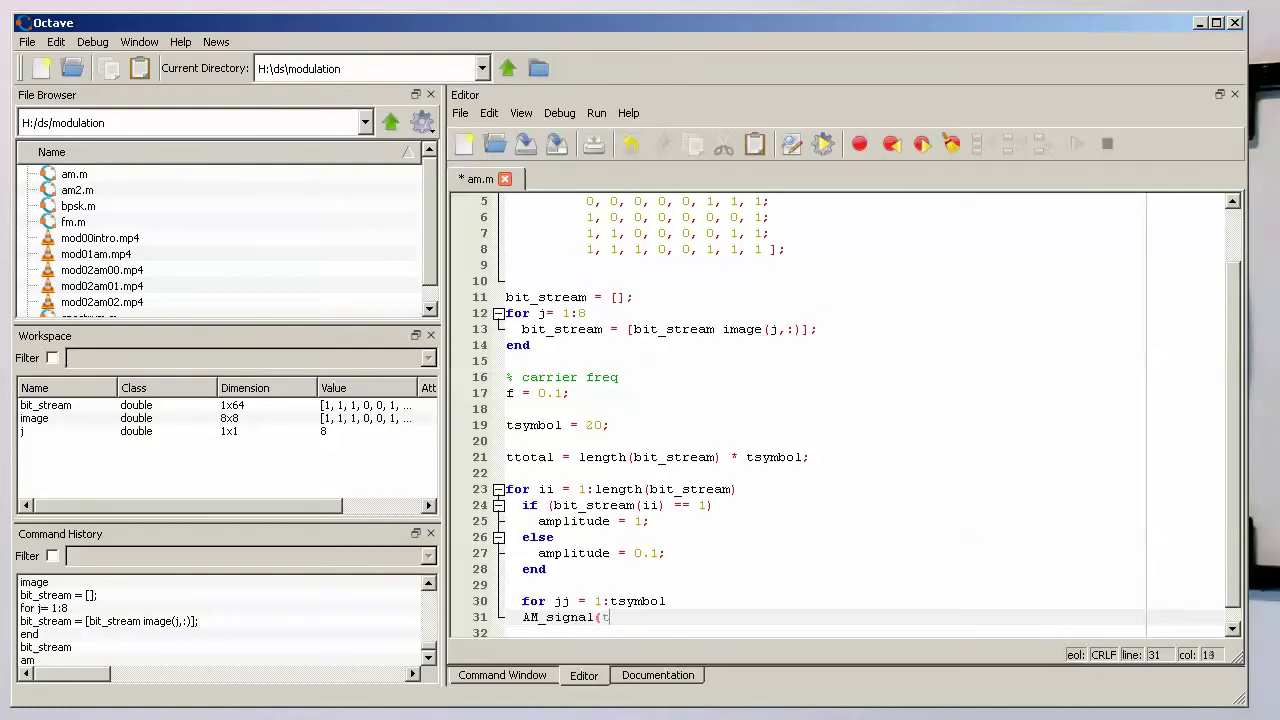
pyautogui.write(') ')
pyautogui.write('= ')
pyautogui.write('cos(')
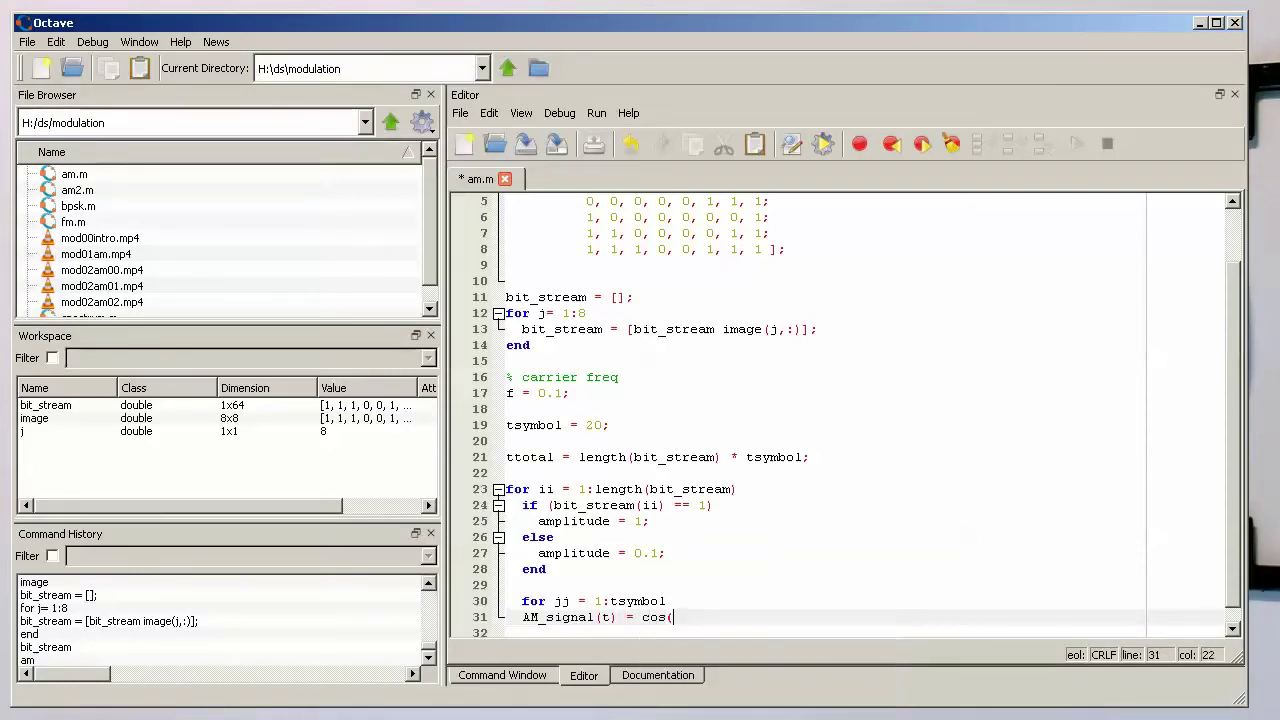
pyautogui.write('2*pi*')
pyautogui.write('f')
pyautogui.write('*t')
pyautogui.write(') * smplitude;')
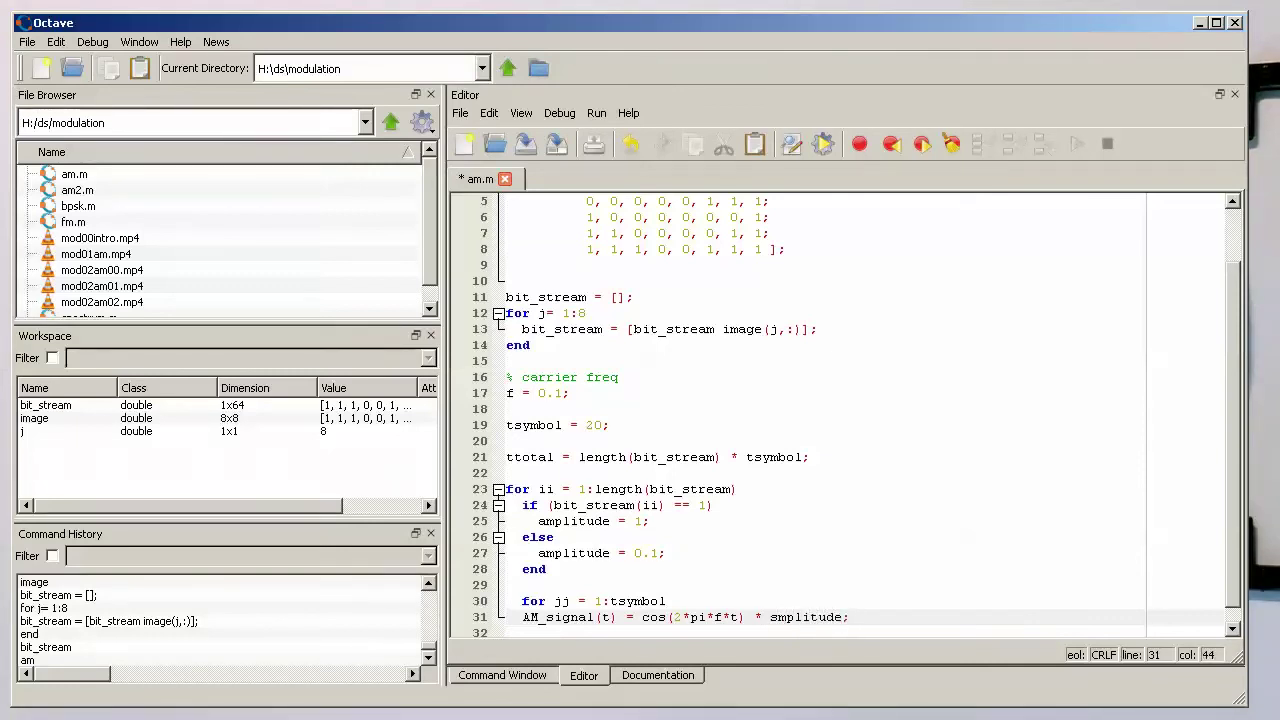
pyautogui.press('Return')
# Close the inner loop with end and add a '% one symbol' comment above 'for jj'
pyautogui.write('end')
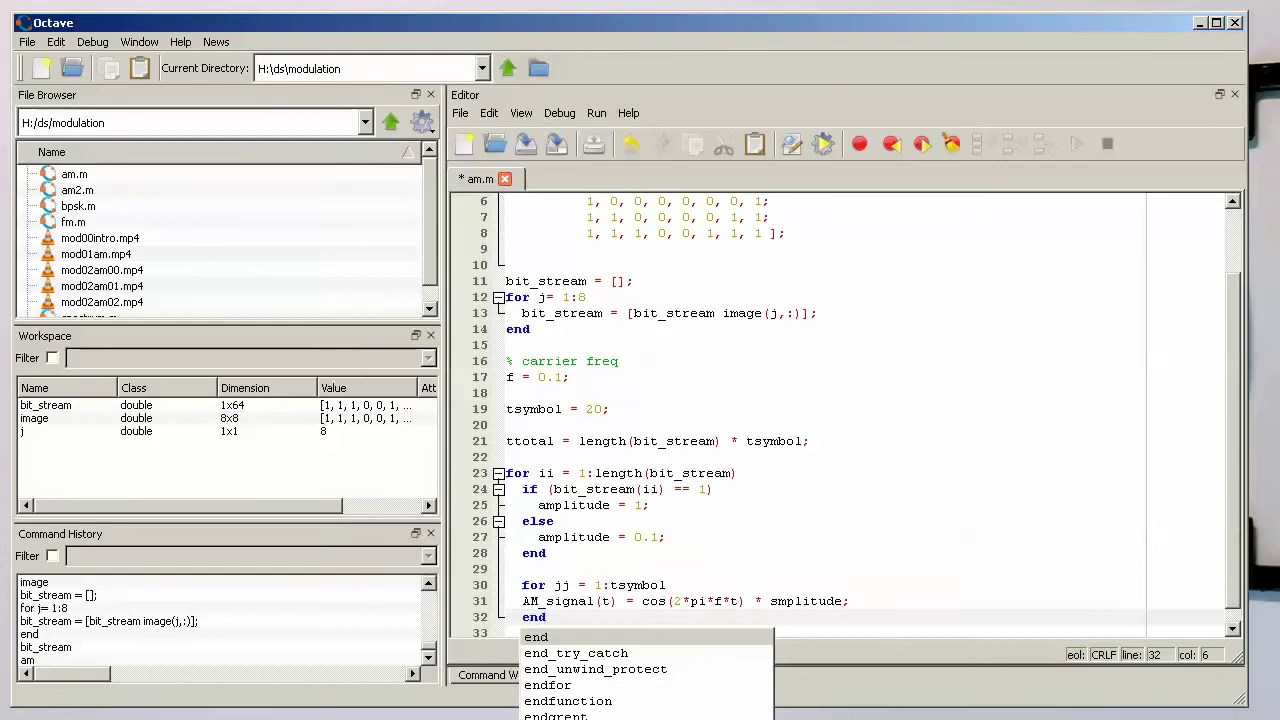
pyautogui.press('Escape')
pyautogui.press('Return')
pyautogui.press('Up')
pyautogui.press('Up')
pyautogui.press('Up')
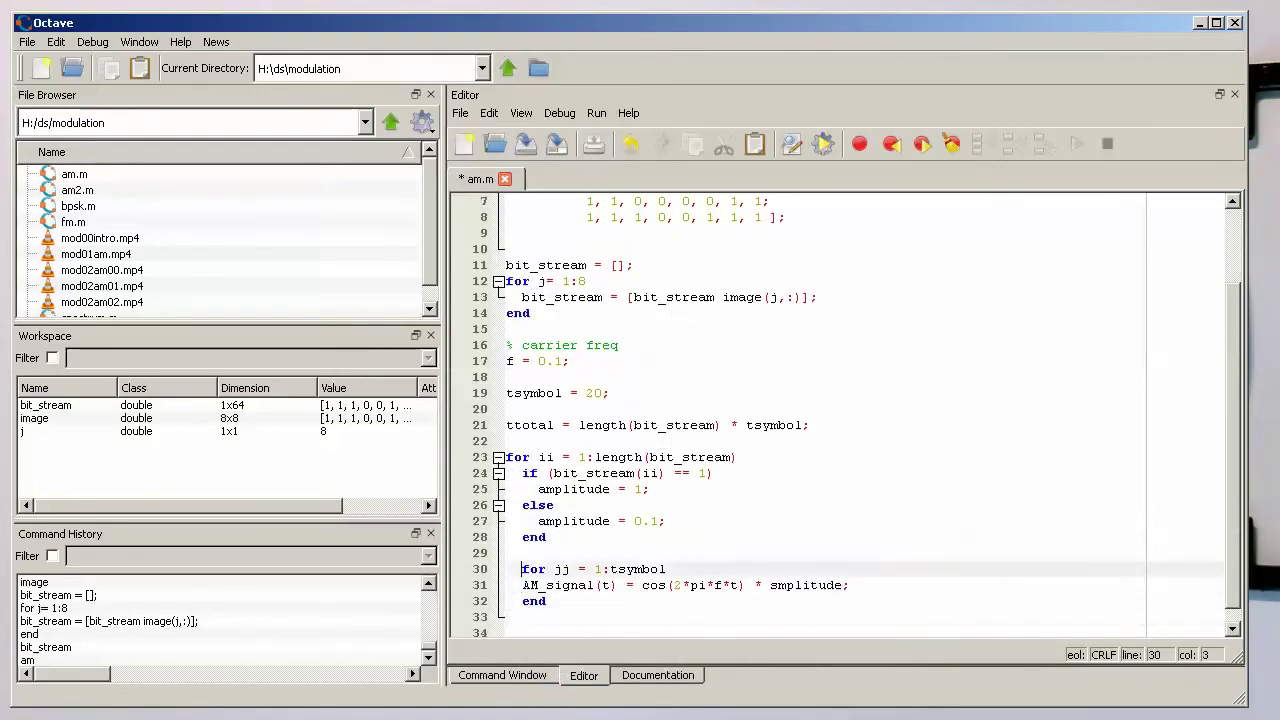
pyautogui.press('Return')
pyautogui.press('Up')
pyautogui.write('% cne symbol')
# Close the outer loop with an unindented end, remove stray blank lines, and save am.m
pyautogui.press('Down')
pyautogui.press('Down')
pyautogui.press('Down')
pyautogui.press('Down')
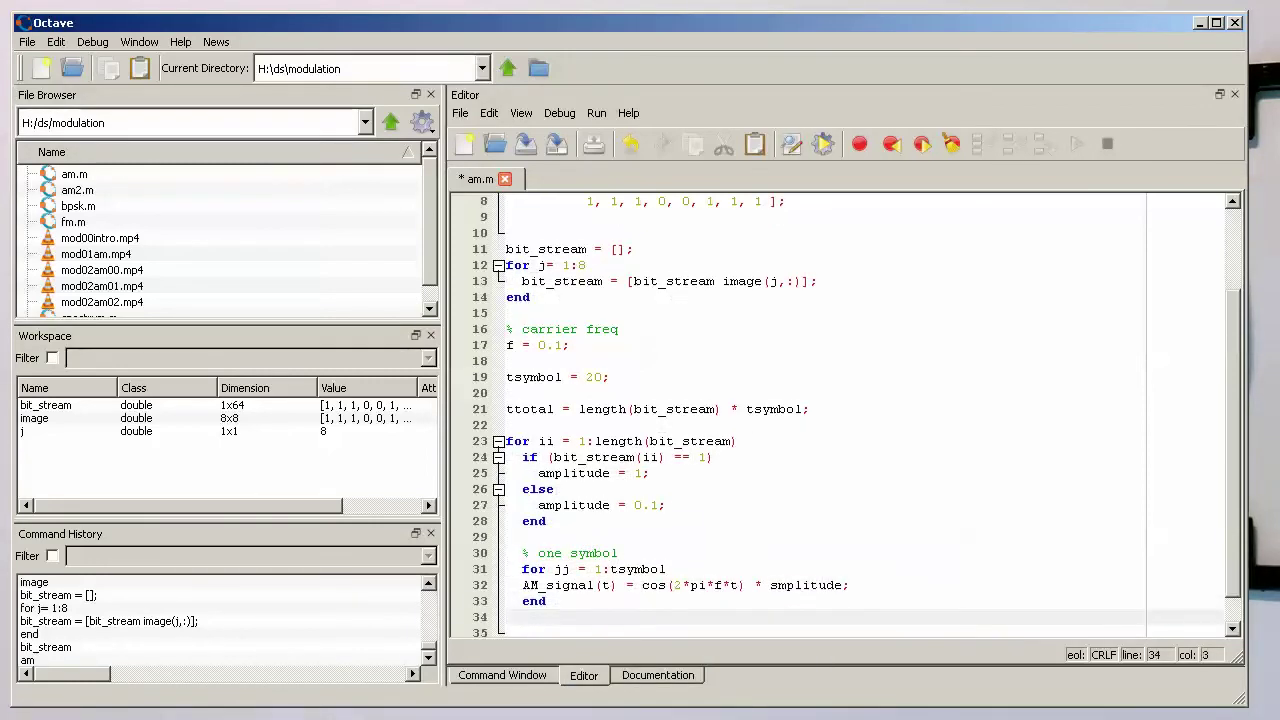
pyautogui.write('end')
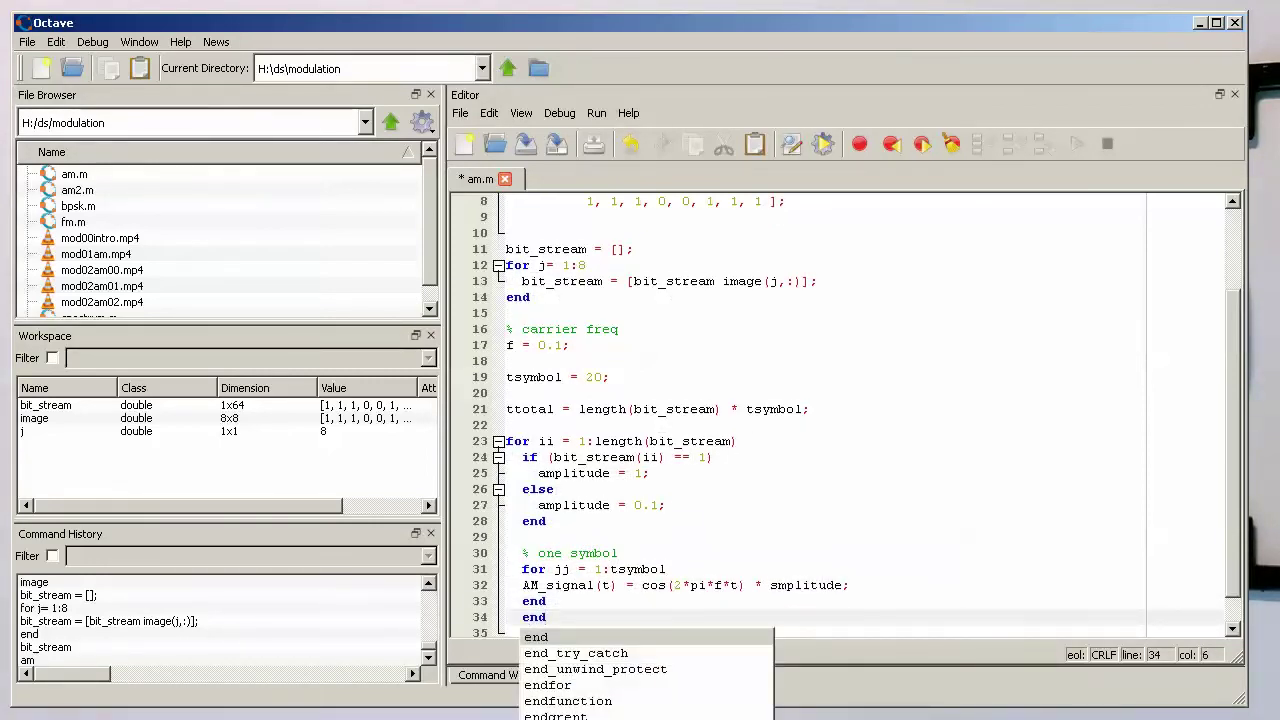
pyautogui.press('Escape')
pyautogui.press('Home')
pyautogui.press('Return')
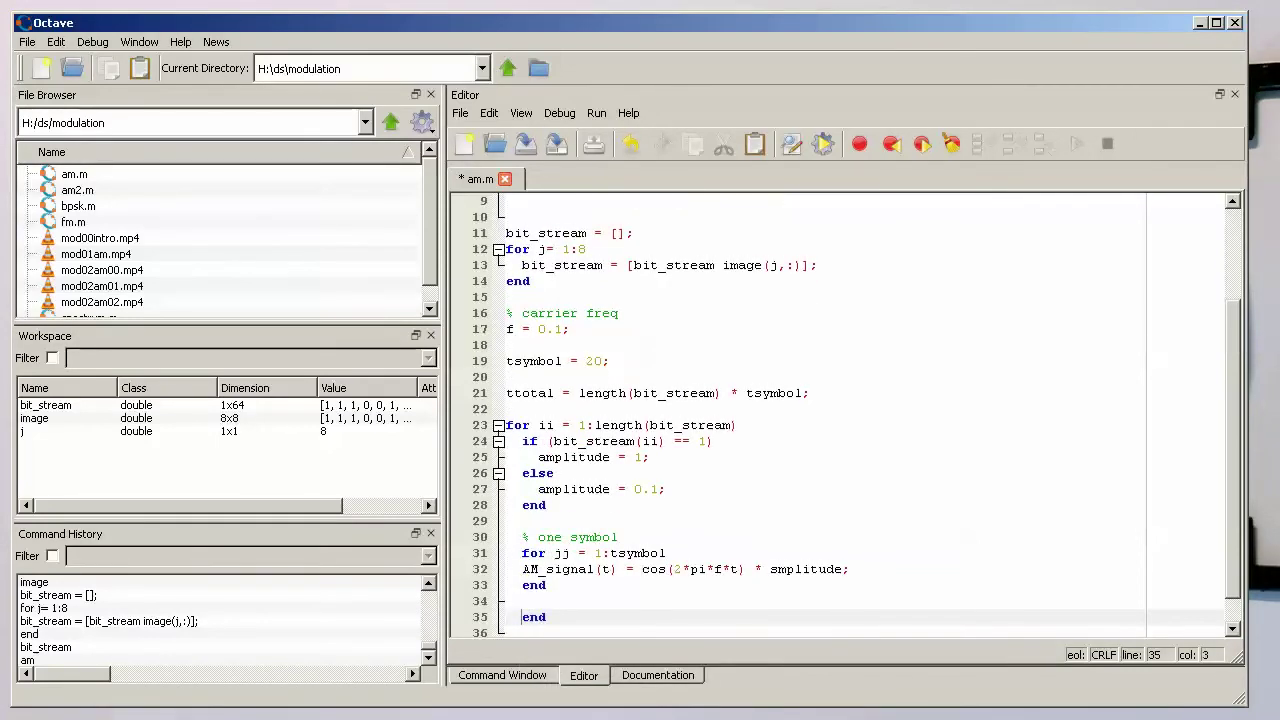
pyautogui.press('BackSpace')
pyautogui.press('BackSpace')
pyautogui.press('Up')
pyautogui.press('Up')
pyautogui.press('Up')
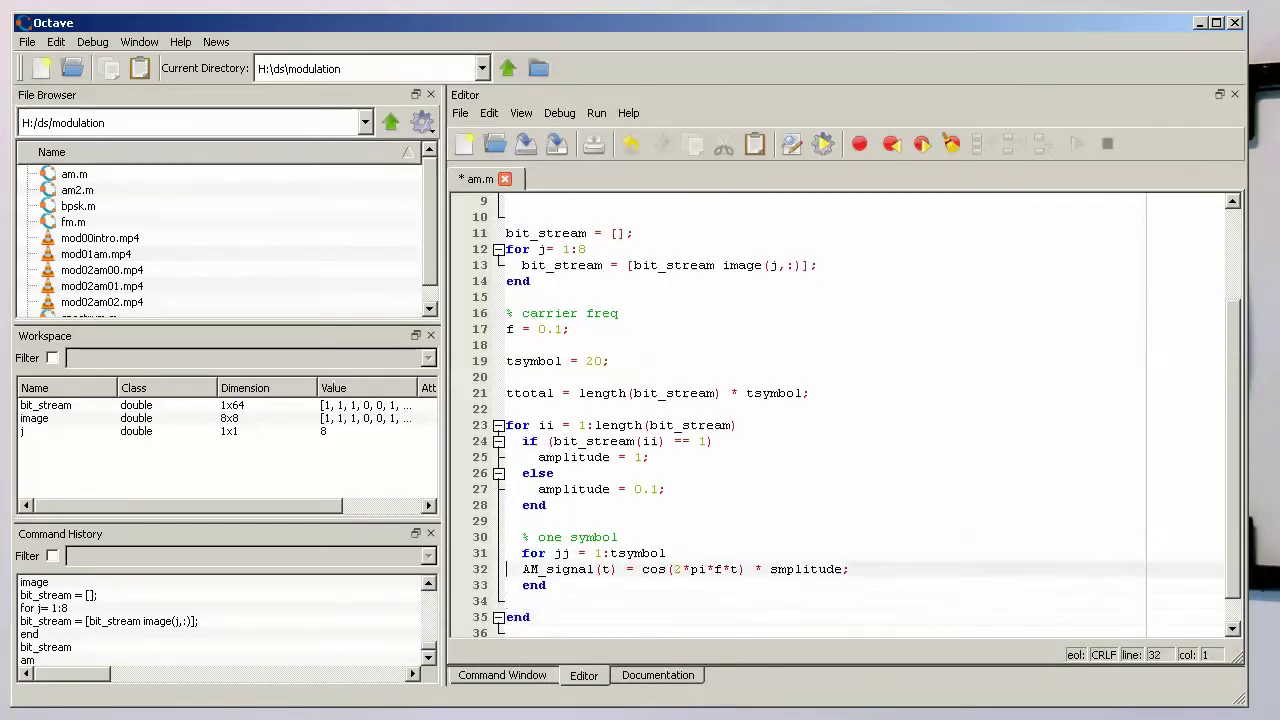
pyautogui.press('Down')
pyautogui.press('Down')
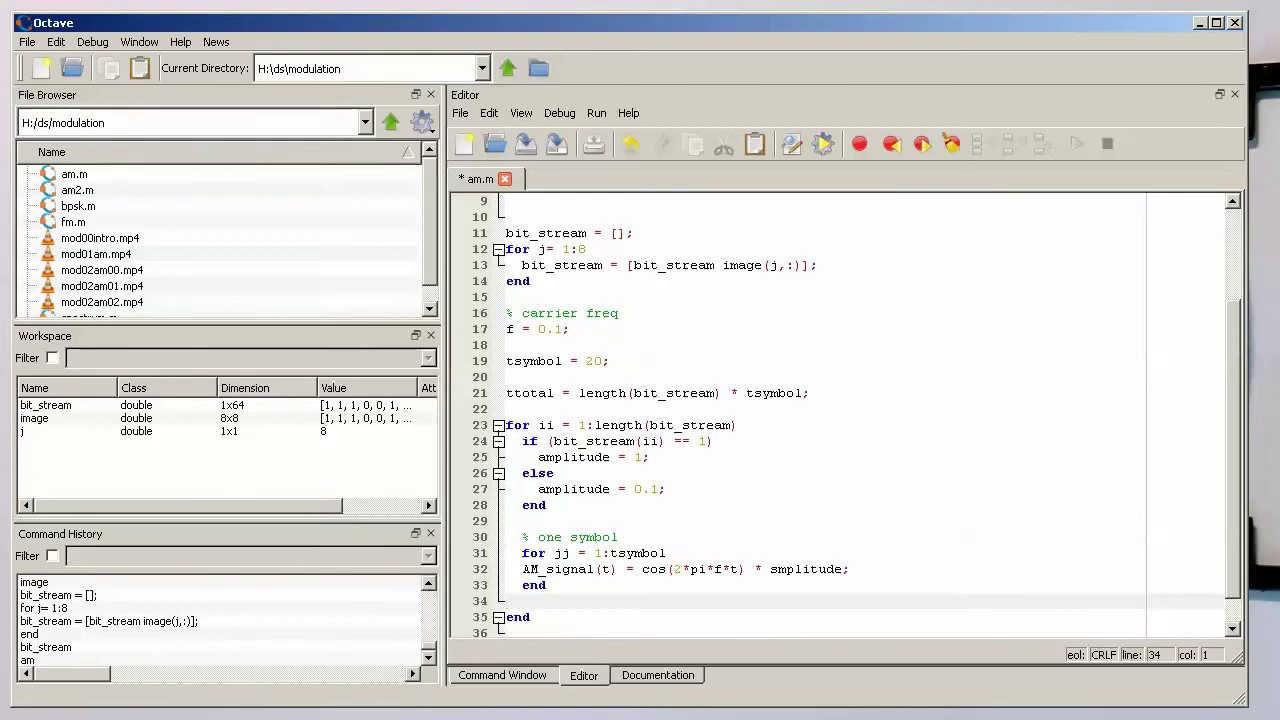
pyautogui.press('Up')
pyautogui.press('Up')
pyautogui.press('Up')
pyautogui.press('Up')
pyautogui.press('Down')
pyautogui.press('Down')
pyautogui.press('Down')
pyautogui.press('Down')
pyautogui.press('Down')
pyautogui.press('BackSpace')
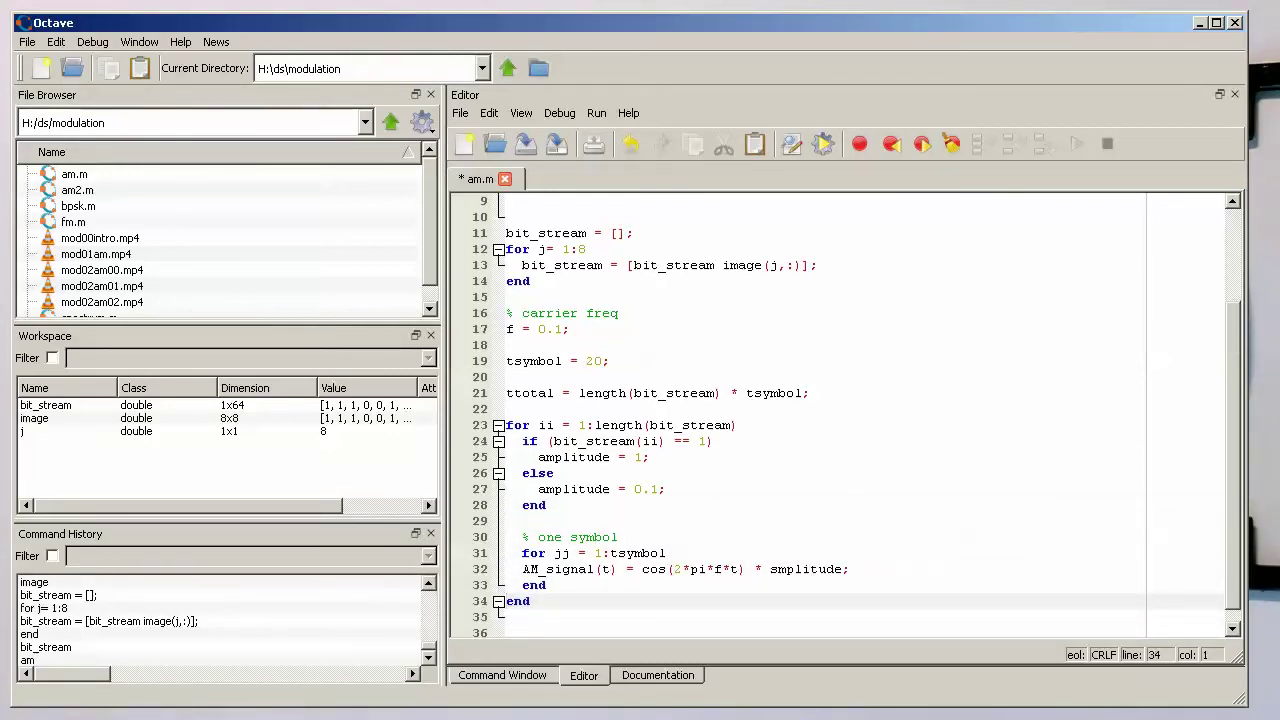
pyautogui.press('Up')
pyautogui.press('Up')
pyautogui.press('Up')
pyautogui.press('Up')
pyautogui.press('Up')
pyautogui.press('Up')
pyautogui.press('Up')
pyautogui.press('Up')
pyautogui.press('Up')
pyautogui.press('Up')
pyautogui.press('Up')
pyautogui.press('Down')
pyautogui.press('Down')
pyautogui.press('Down')
pyautogui.press('Down')
pyautogui.press('Down')
pyautogui.press('Down')
pyautogui.press('Down')
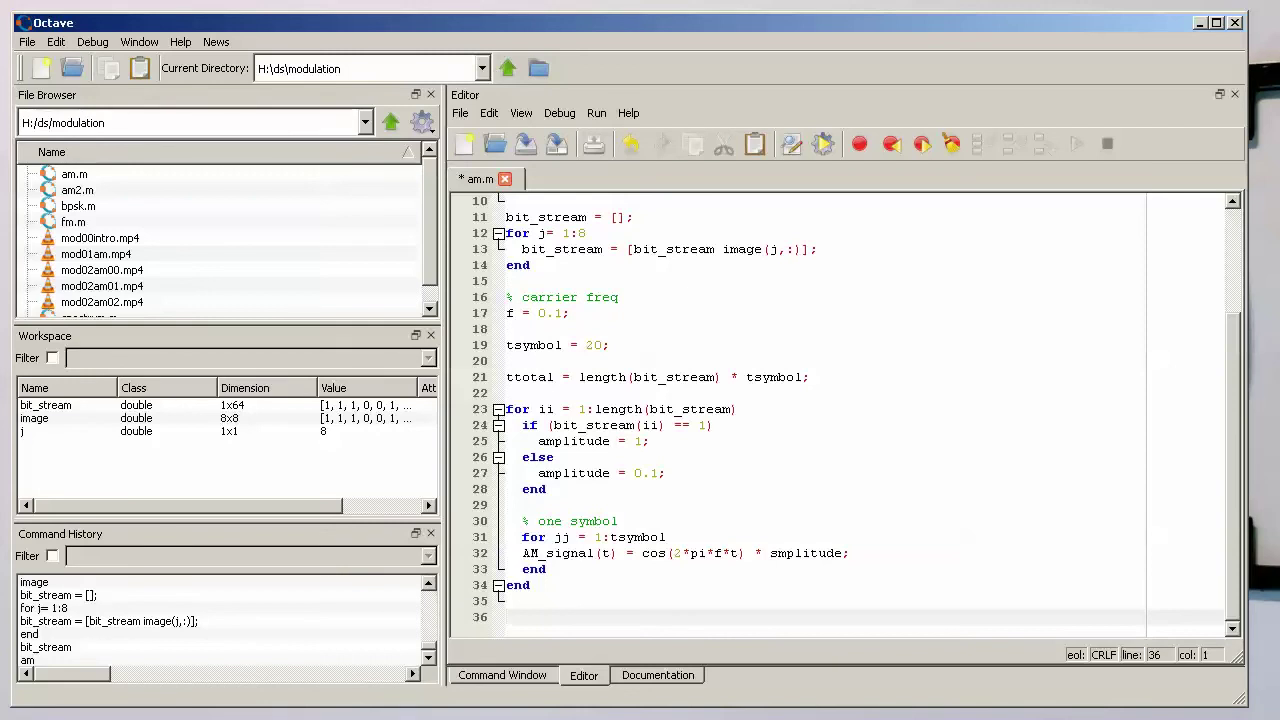
pyautogui.hotkey('ctrl', 's')
pyautogui.press('Up')
pyautogui.press('Up')
pyautogui.press('Up')
# Insert 't = 1;' on a new line below the ttotal line
pyautogui.press('Up')
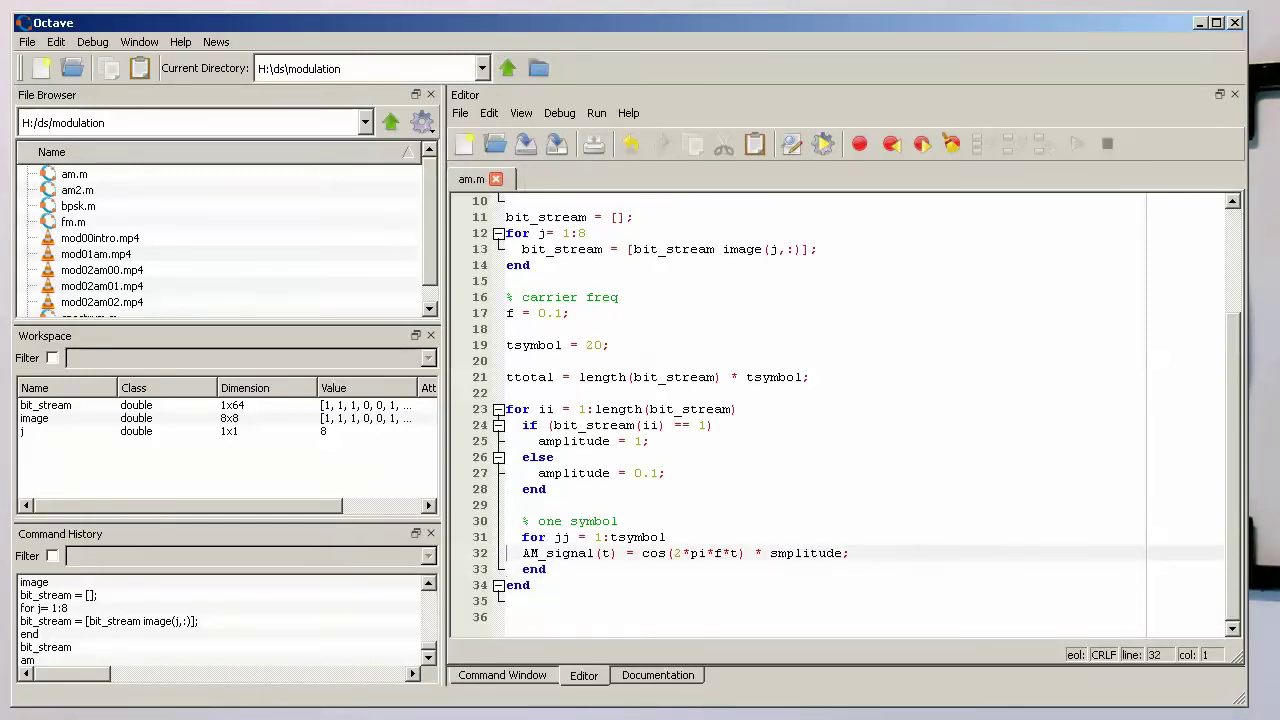
pyautogui.press('Up')
pyautogui.press('Up')
pyautogui.press('Up')
pyautogui.press('Up')
pyautogui.press('Up')
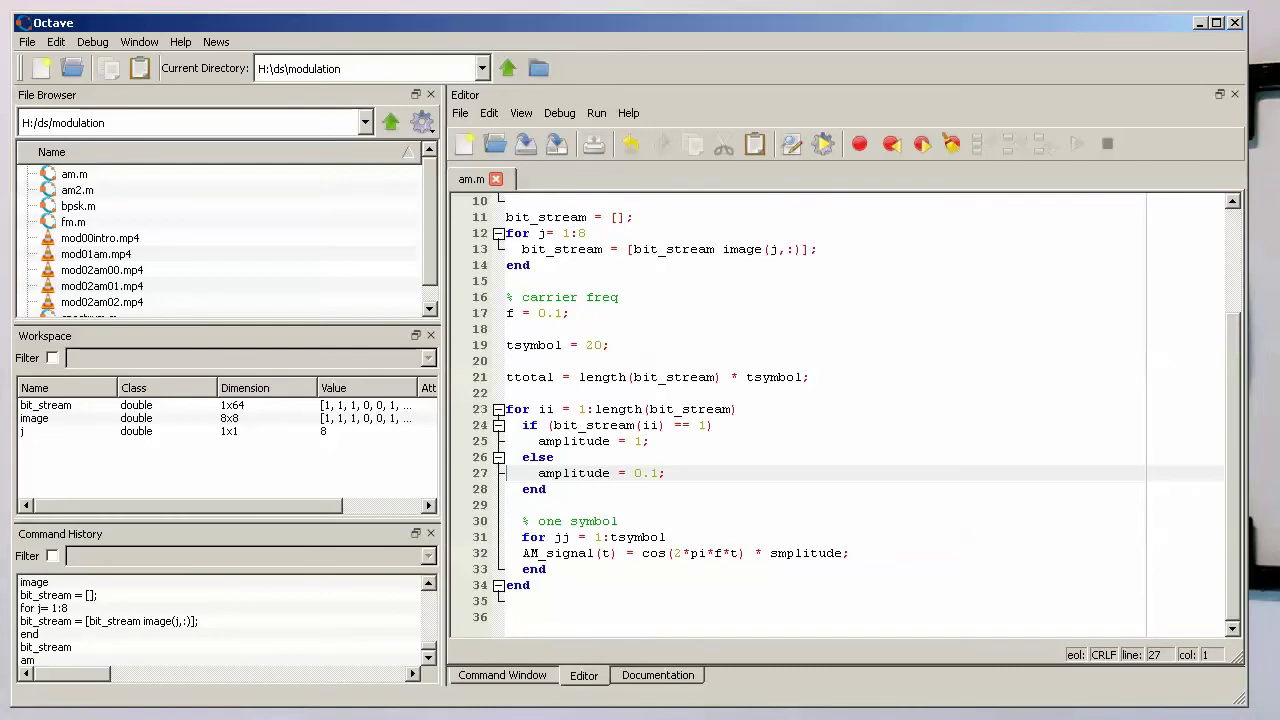
pyautogui.press('Up')
pyautogui.press('Up')
pyautogui.press('Up')
pyautogui.press('Up')
pyautogui.press('Up')
pyautogui.press('End')
pyautogui.press('Return')
pyautogui.press('Return')
pyautogui.write('t = 1')
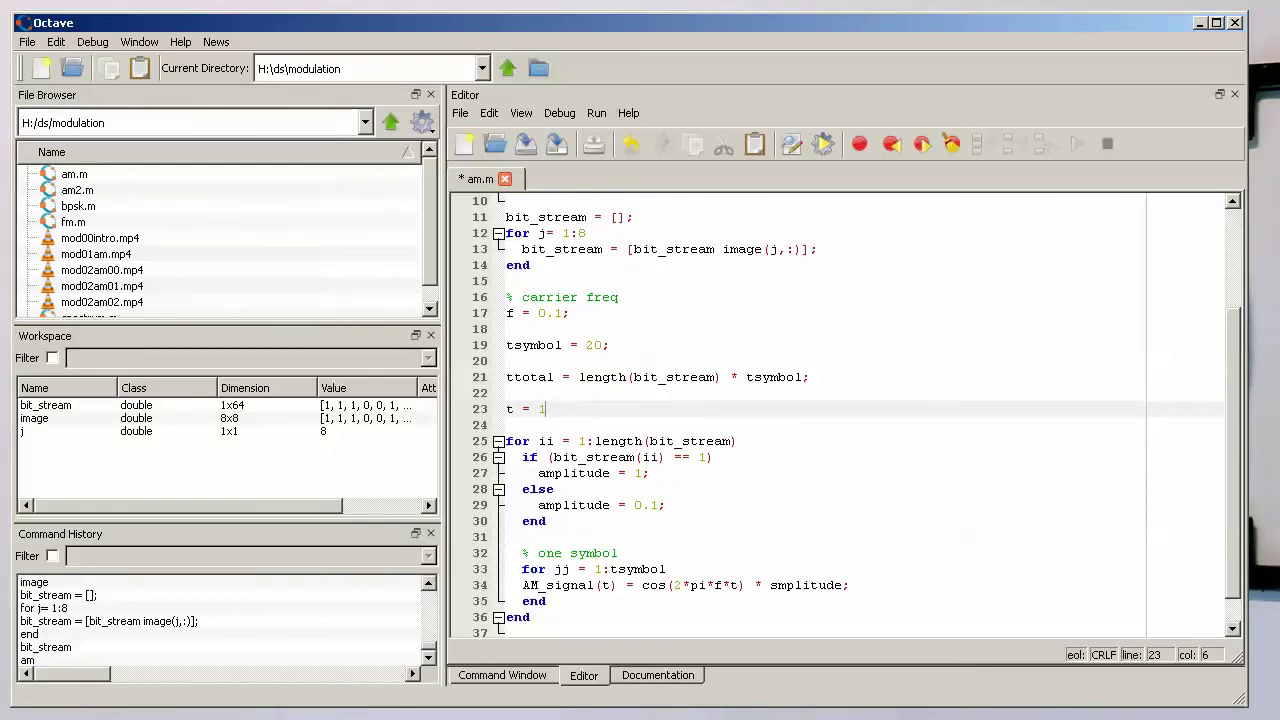
pyautogui.write(';')
# Add 't = t + 1;' after the AM_signal line and save am.m
pyautogui.press('Down')
pyautogui.press('Down')
pyautogui.press('Down')
pyautogui.press('Down')
pyautogui.press('Down')
pyautogui.press('Down')
pyautogui.press('Down')
pyautogui.press('Down')
pyautogui.press('Down')
pyautogui.press('Down')
pyautogui.press('Down')
pyautogui.press('Down')
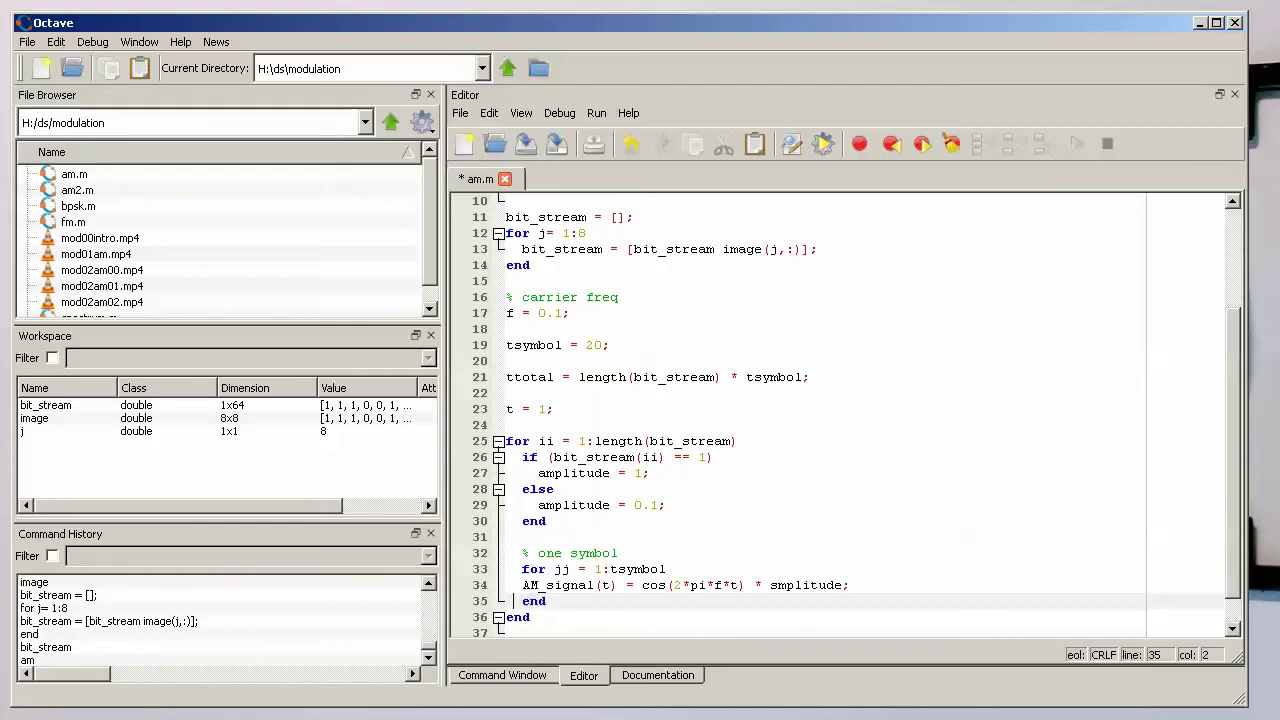
pyautogui.press('Up')
pyautogui.press('End')
pyautogui.press('Return')
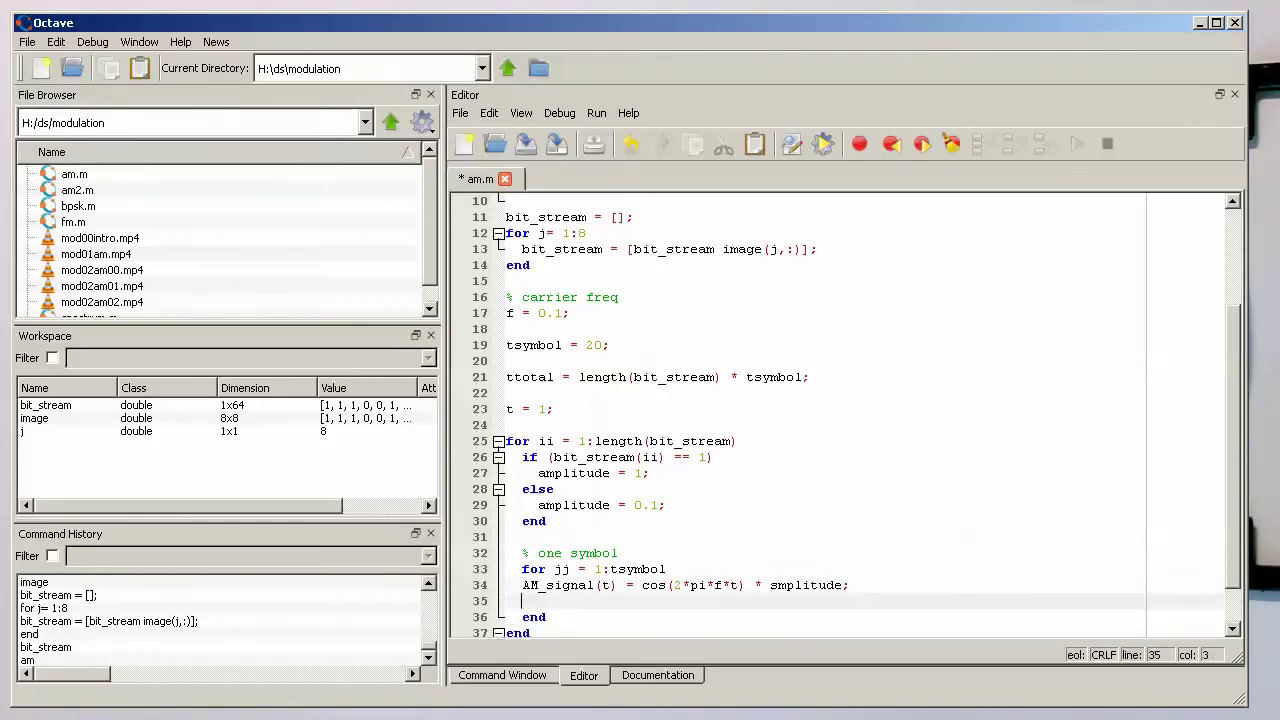
pyautogui.write('t = t + 1;')
pyautogui.hotkey('ctrl', 's')
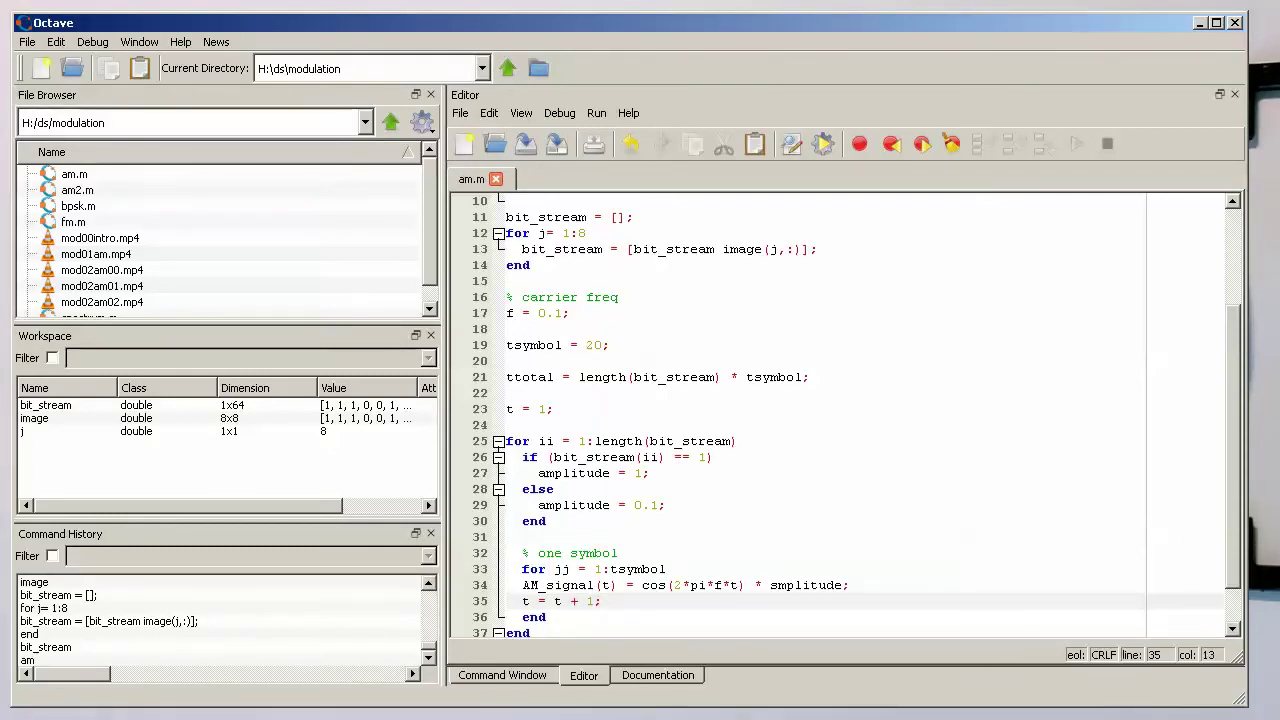
pyautogui.scroll(-1, 845, 417)
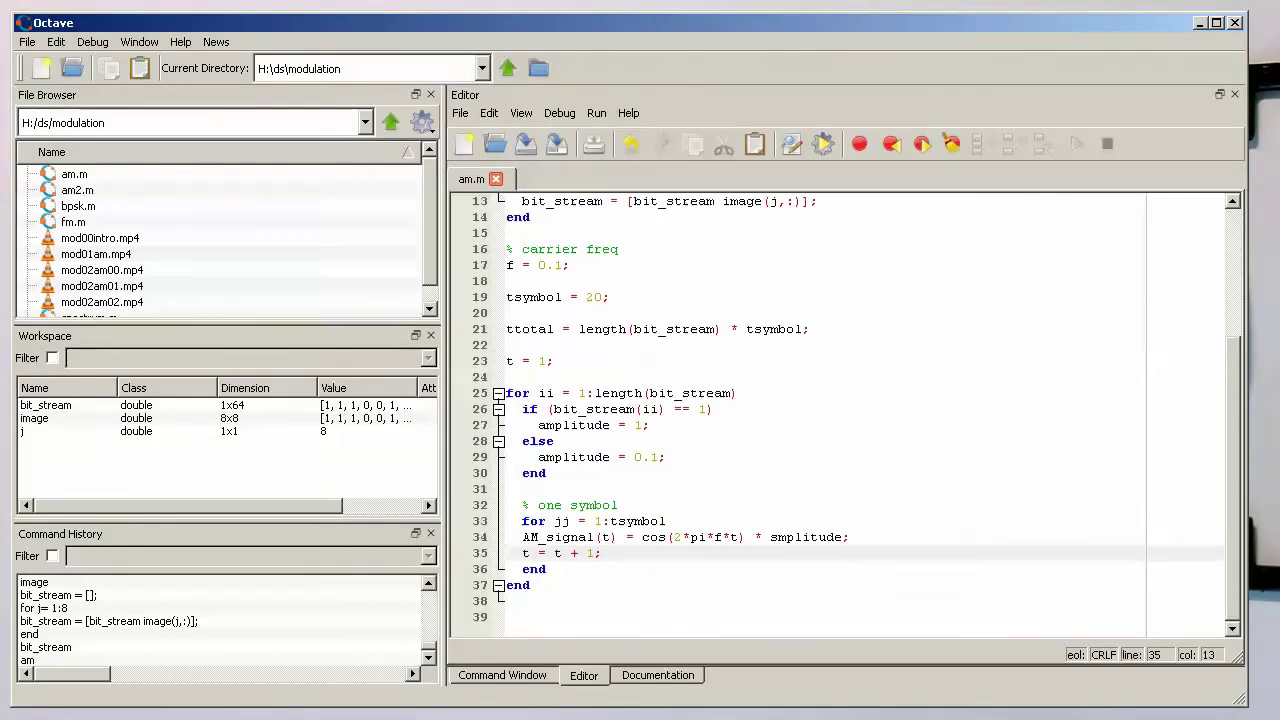
# Run the am script from the Command Window to check for errors
pyautogui.hotkey('ctrl', '0')
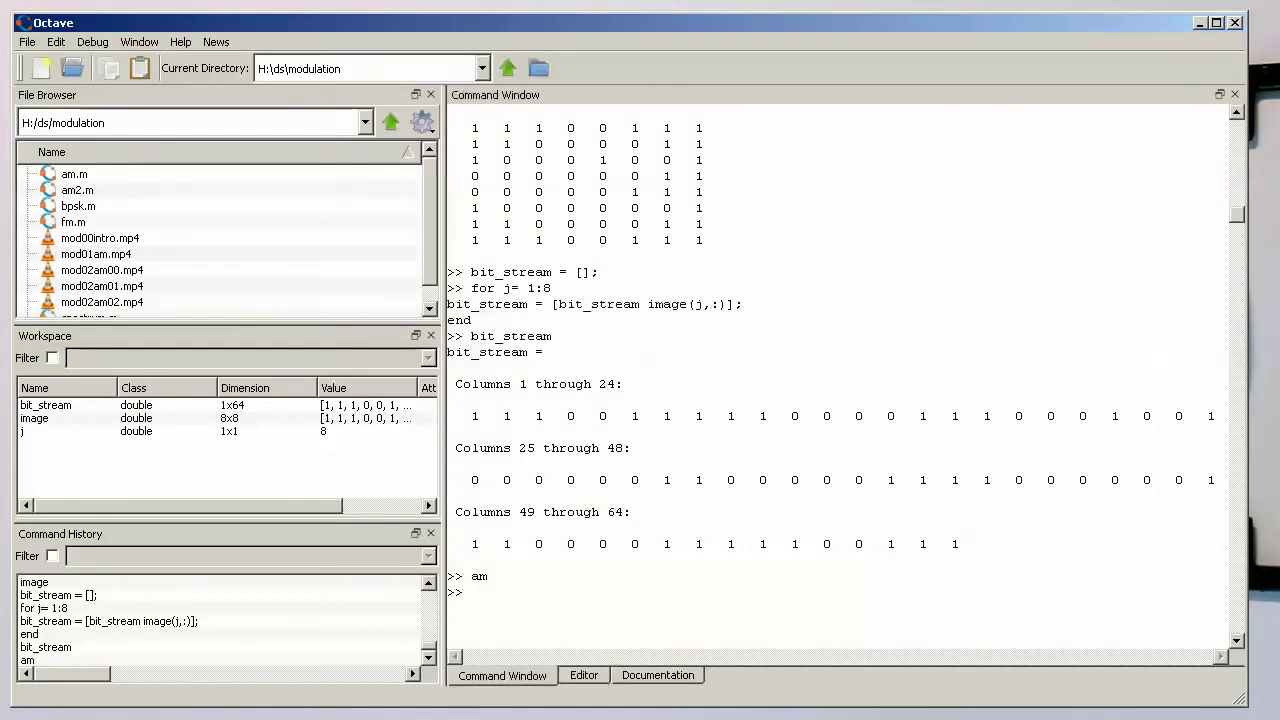
pyautogui.write('am')
pyautogui.press('Return')
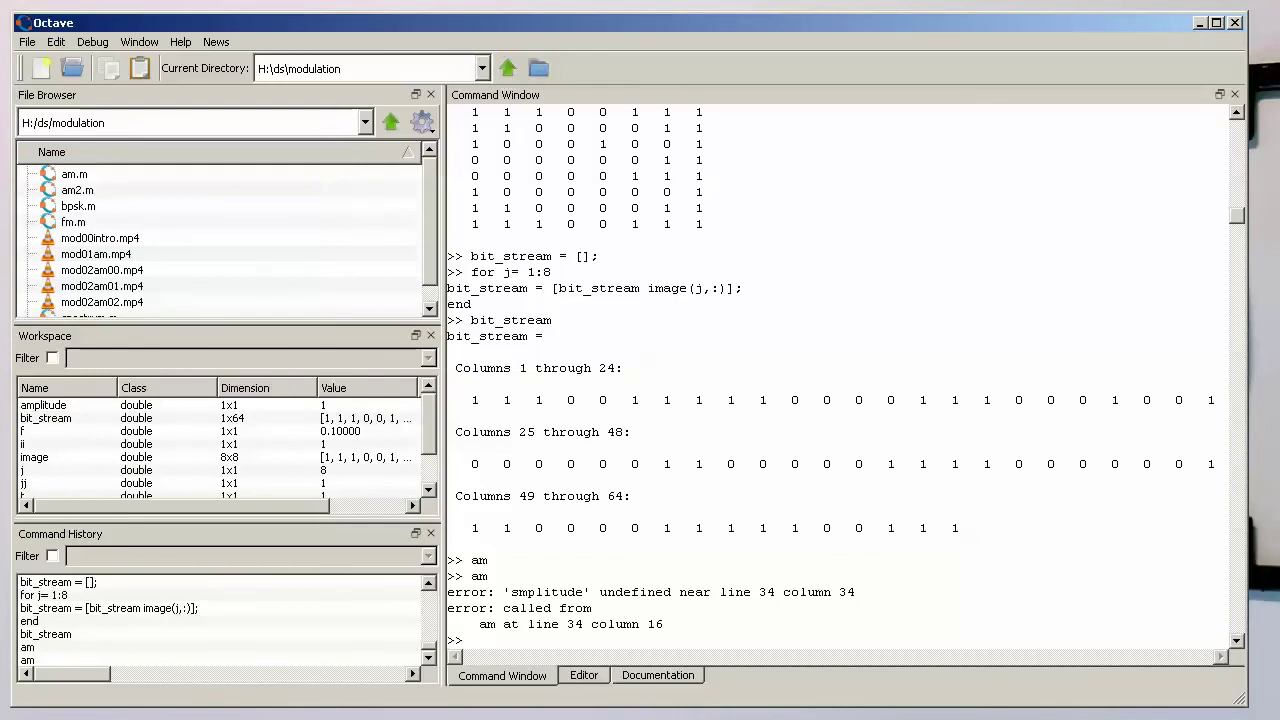
# Change 'smplitude' to 'amplitude' in am.m, save, and rerun it with F5
pyautogui.hotkey('ctrl', '4')
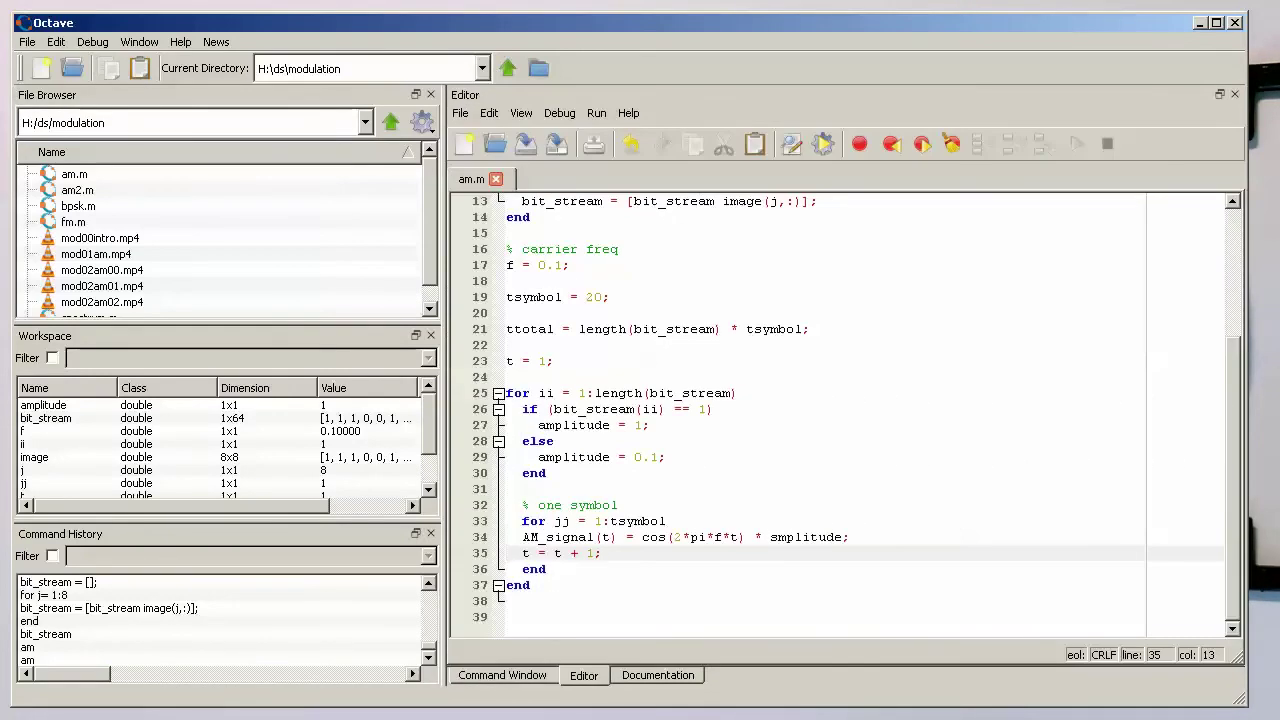
pyautogui.press('Up')
pyautogui.press('Right')
pyautogui.press('Right')
pyautogui.press('Right')
pyautogui.press('Right')
pyautogui.press('BackSpace')
pyautogui.write('a')
pyautogui.hotkey('ctrl', 's')
pyautogui.press('F5')
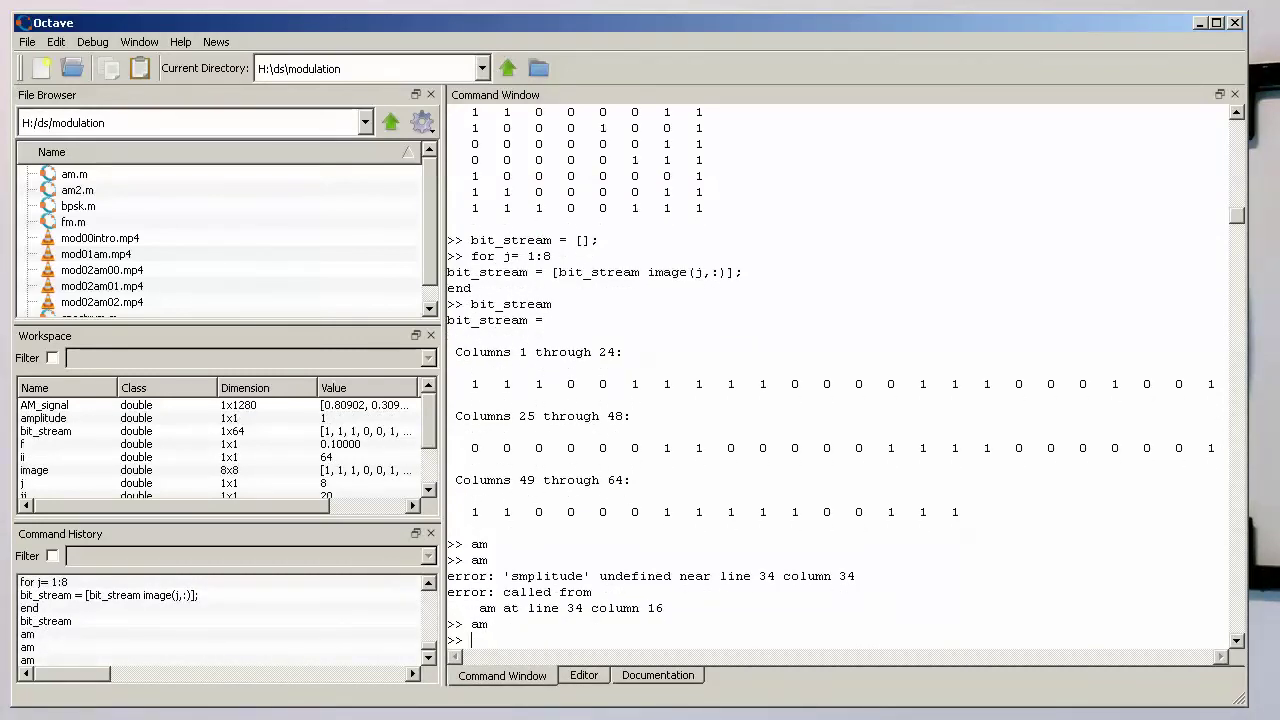
# Plot AM_signal with plot(AM_signal) and reposition the Figure 1 window to the right
pyautogui.write('plot(AM_signal);')
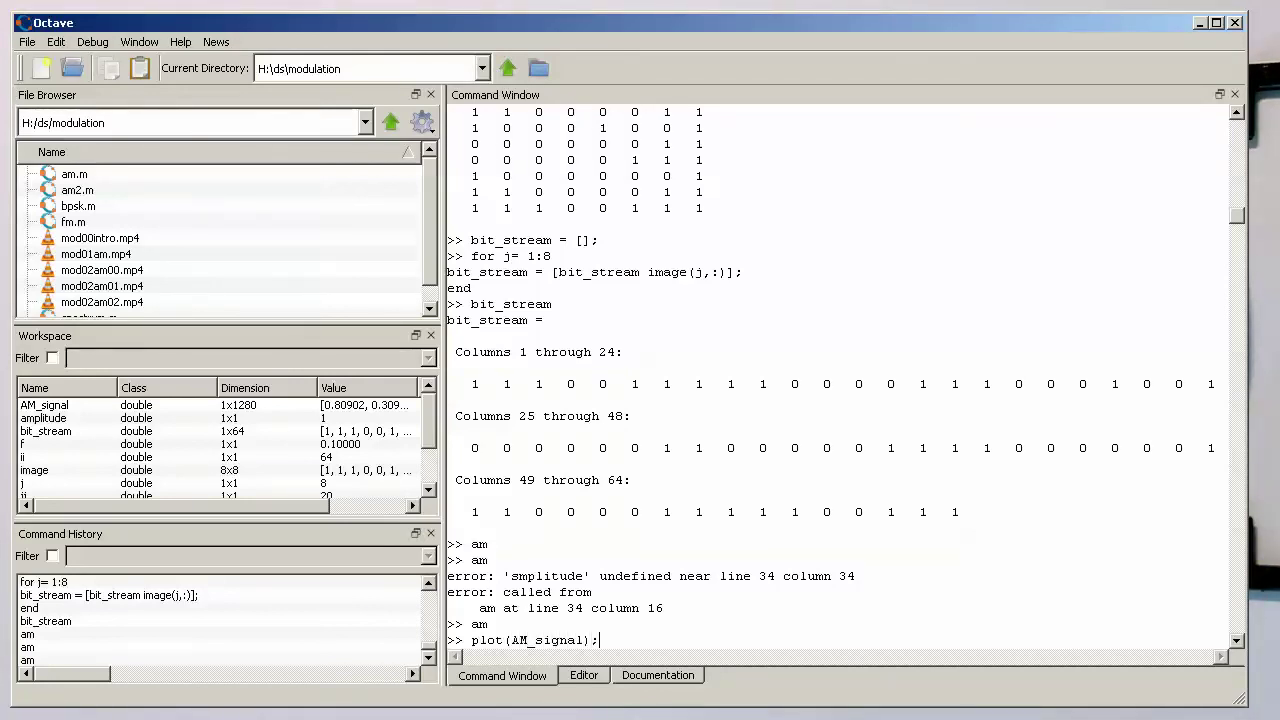
pyautogui.press('Return')
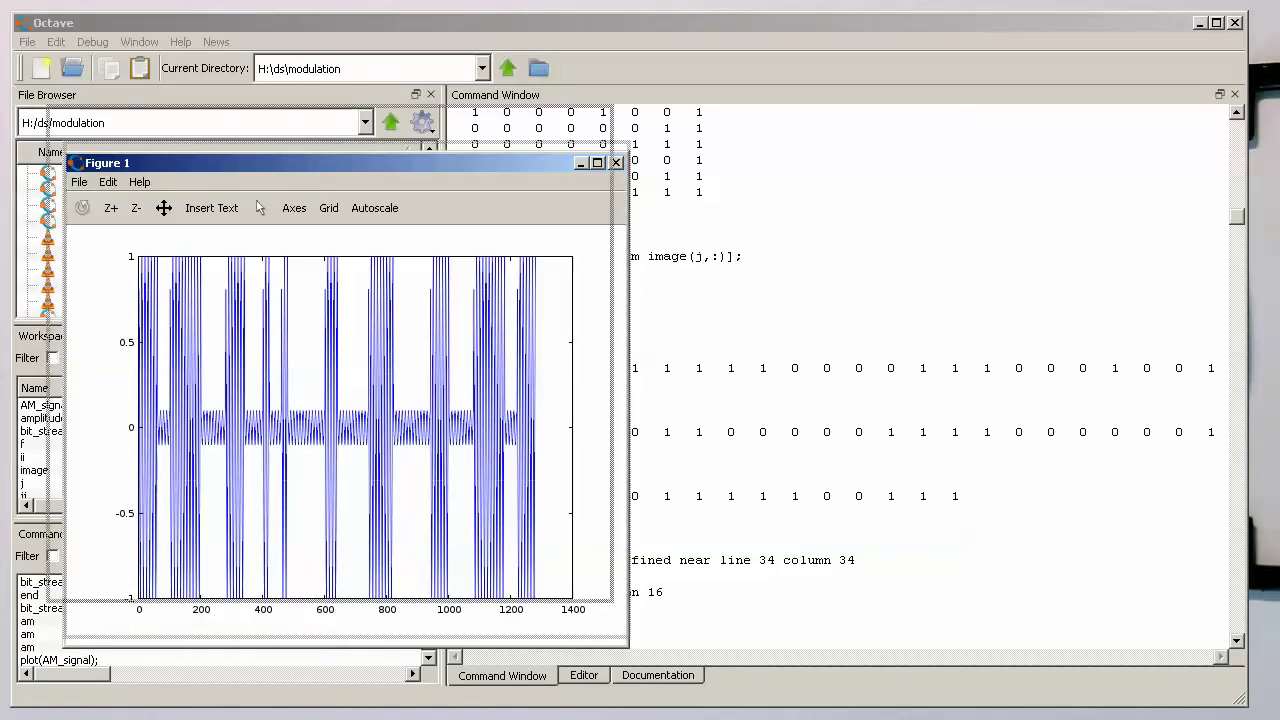
pyautogui.moveTo(300, 162); pyautogui.dragTo(279, 110)
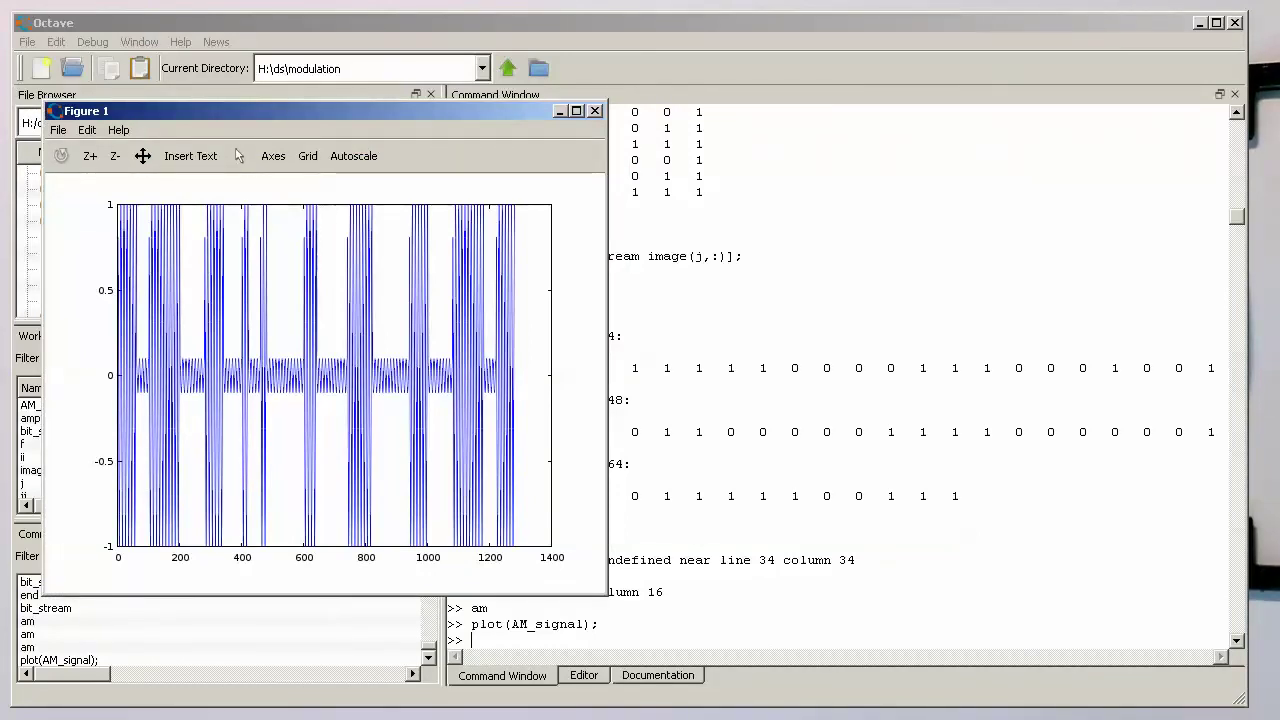
pyautogui.moveTo(300, 110); pyautogui.dragTo(511, 134)
pyautogui.moveTo(239, 156); pyautogui.dragTo(409, 180)
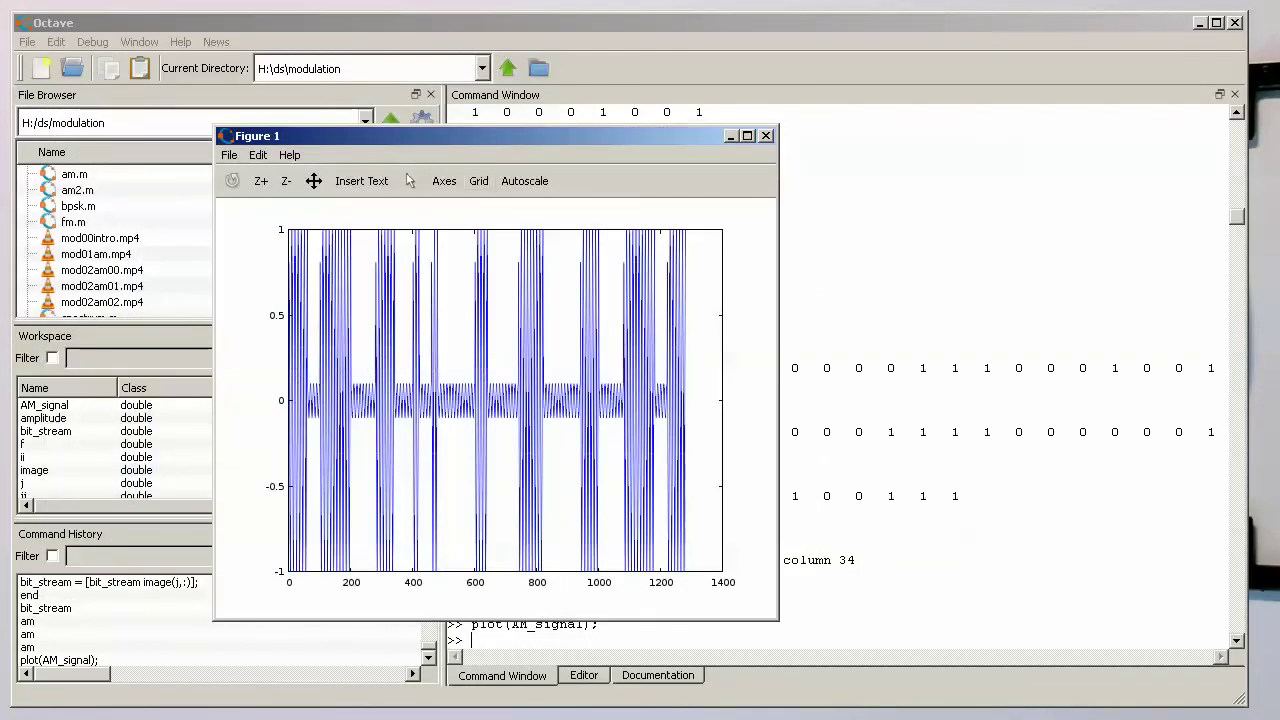